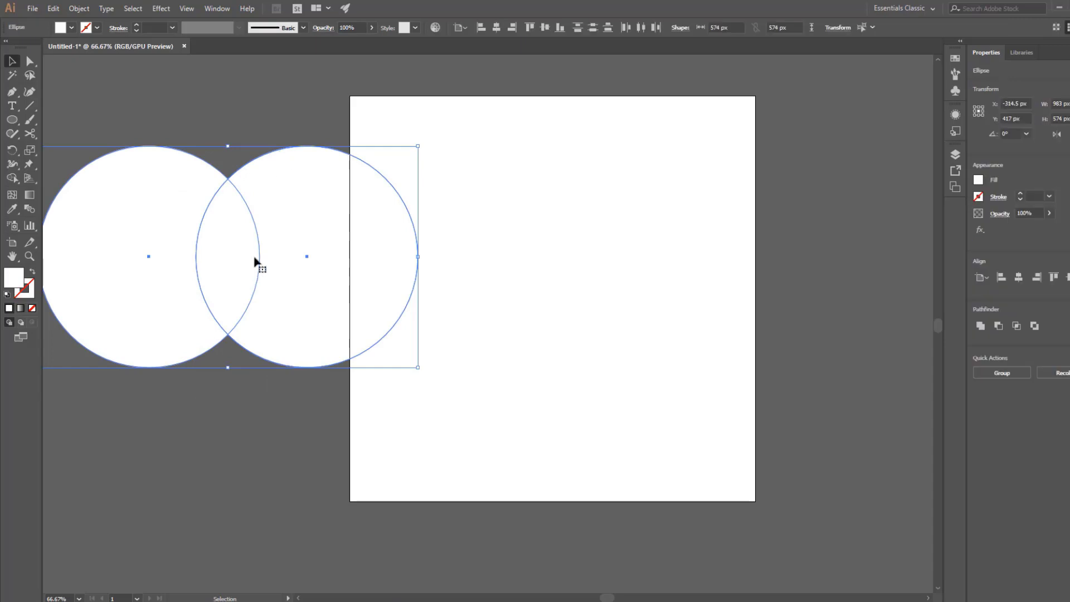
Remove the outer parts of the two overlapping circles with the Shape Builder tool, keeping only their leaf-shaped intersection.
left_click(12, 178)
left_click(92, 278, "alt")
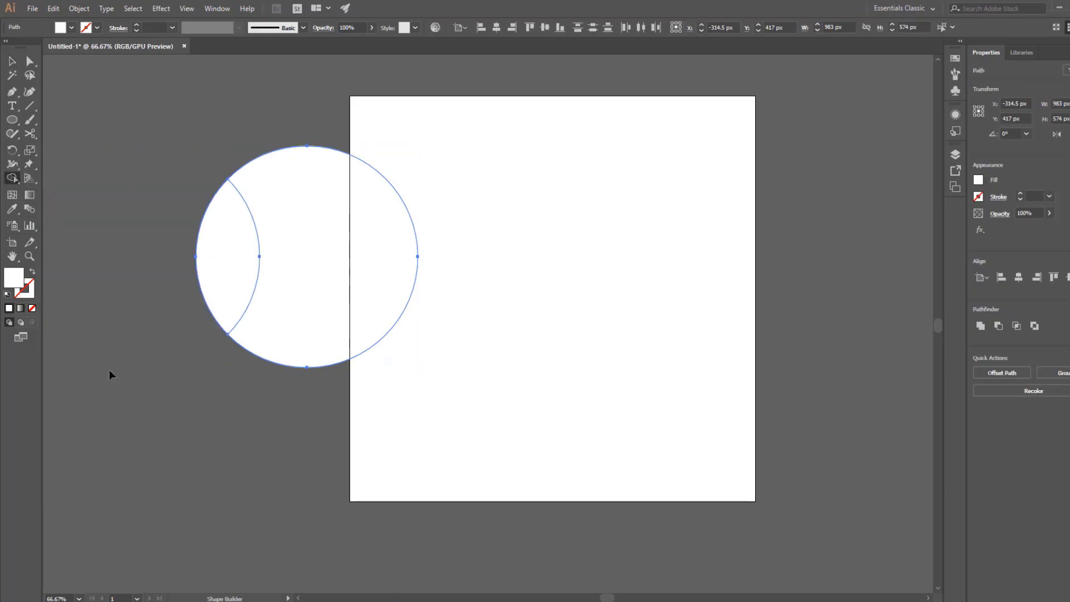
left_click(318, 271, "alt")
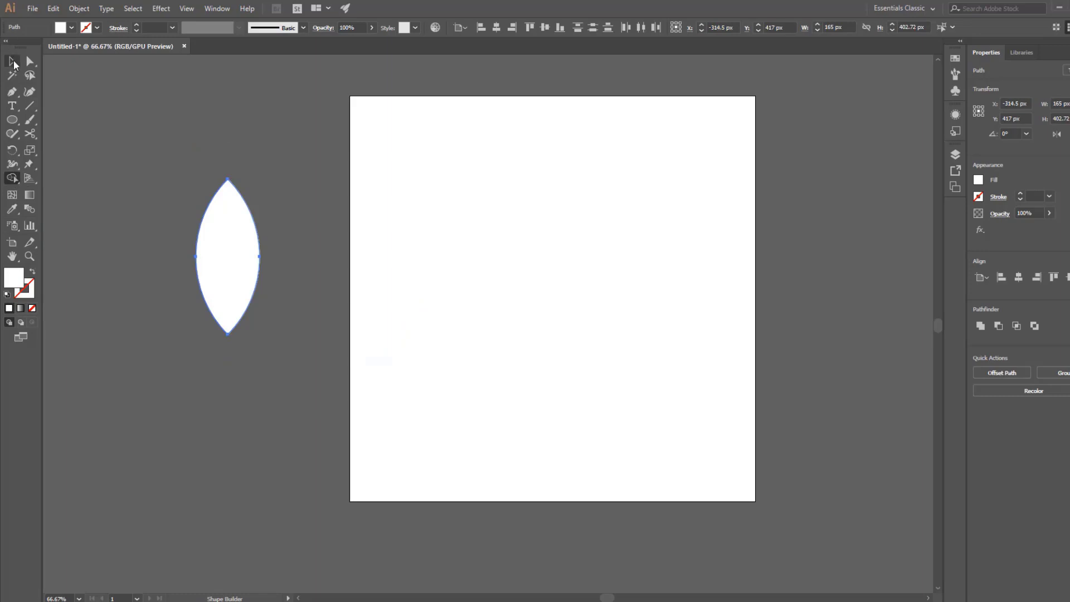
left_click(14, 64)
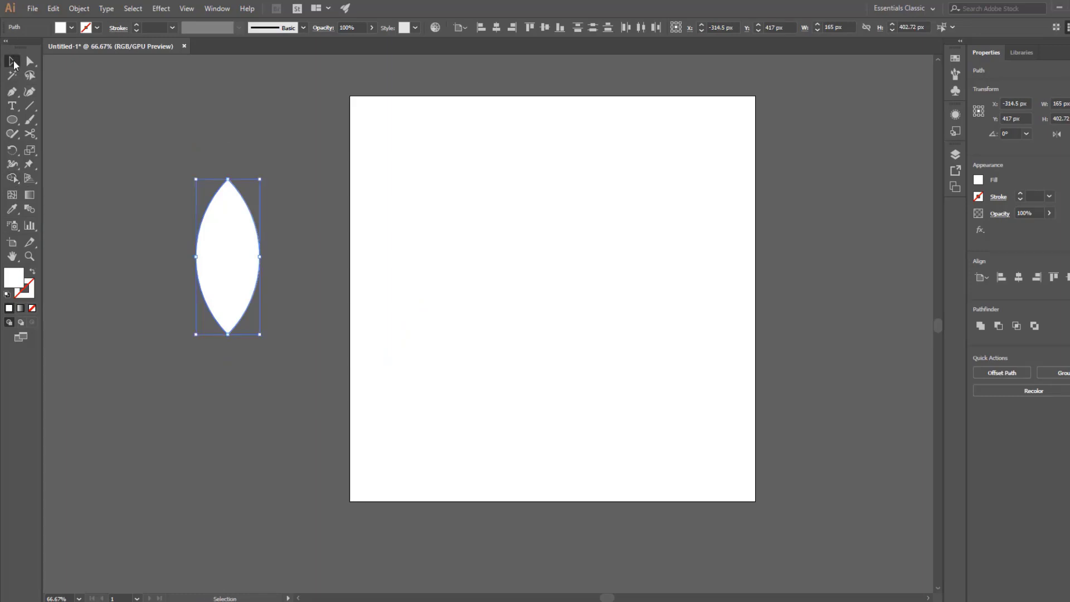
left_click(161, 165)
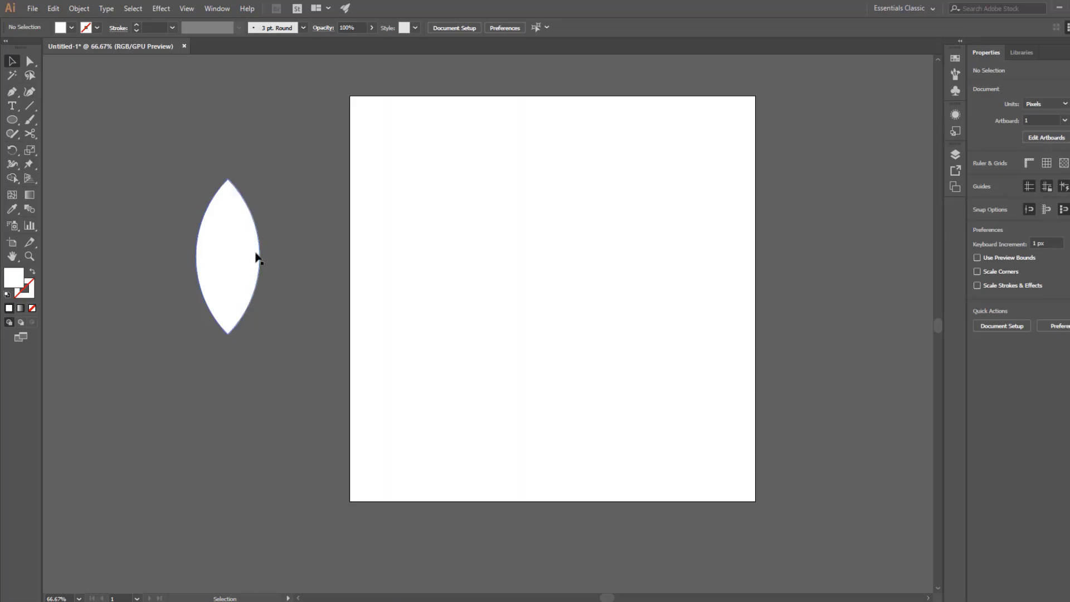
left_click_drag(258, 406, 320, 360)
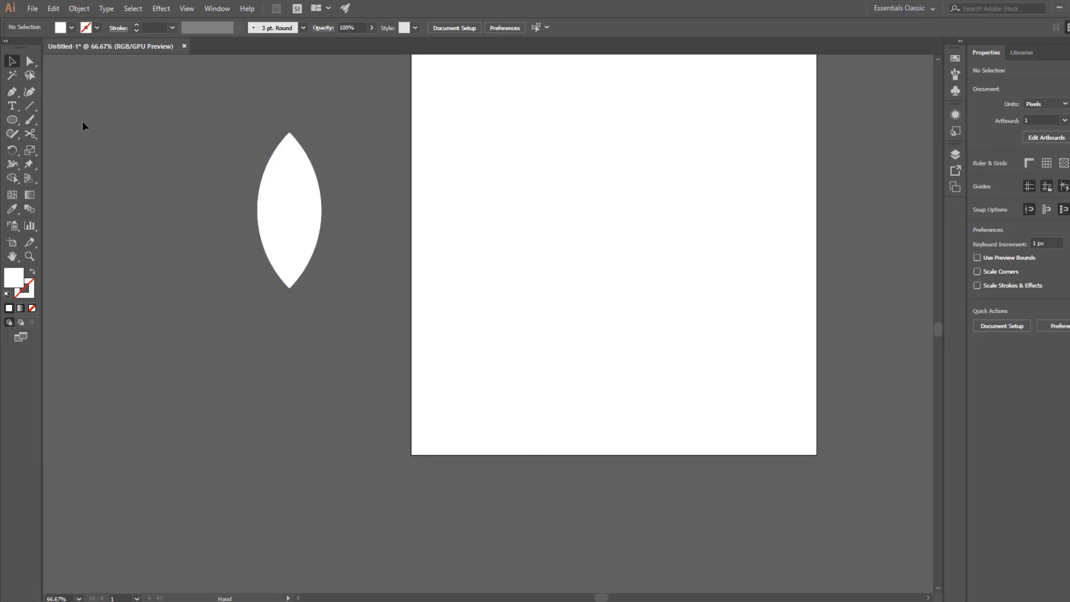
left_click(15, 121)
left_click_drag(96, 385, 132, 474)
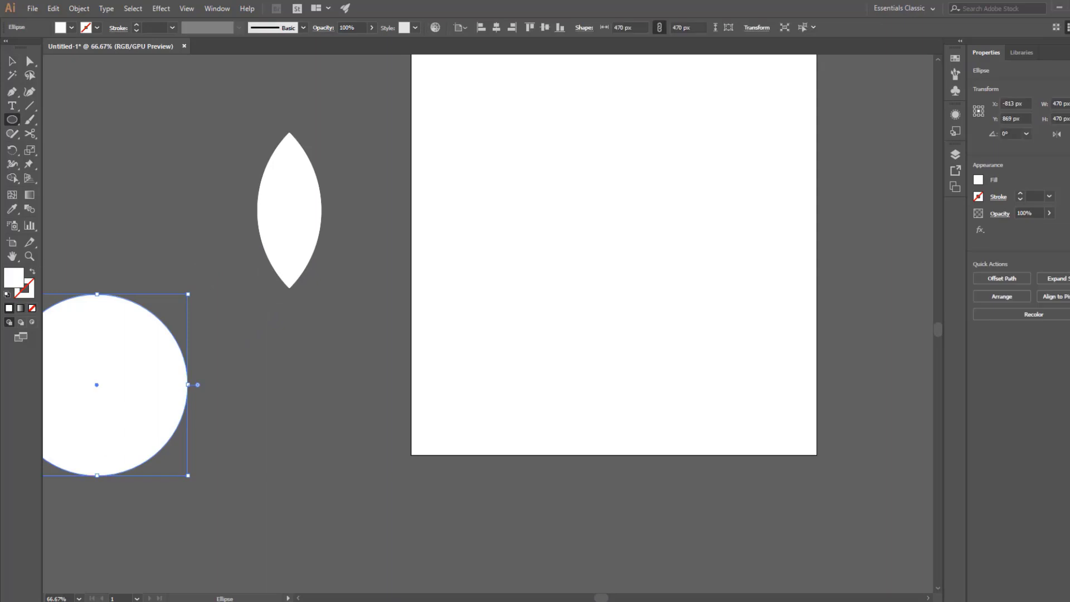
left_click(12, 62)
left_click(135, 174)
left_click_drag(81, 370, 268, 324)
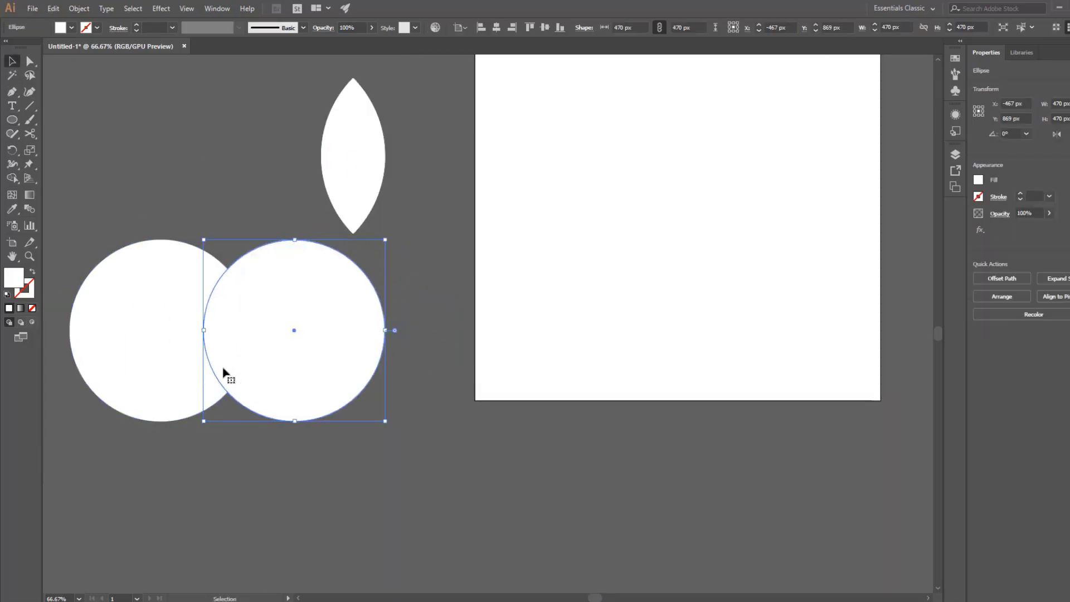
left_click_drag(169, 465, 244, 267)
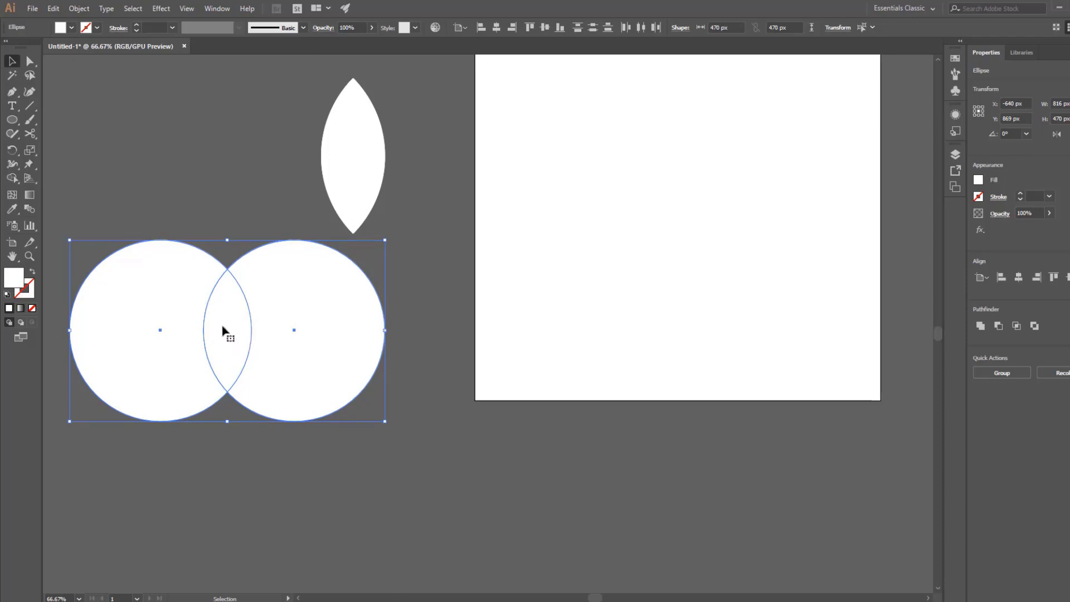
left_click_drag(204, 225, 286, 473)
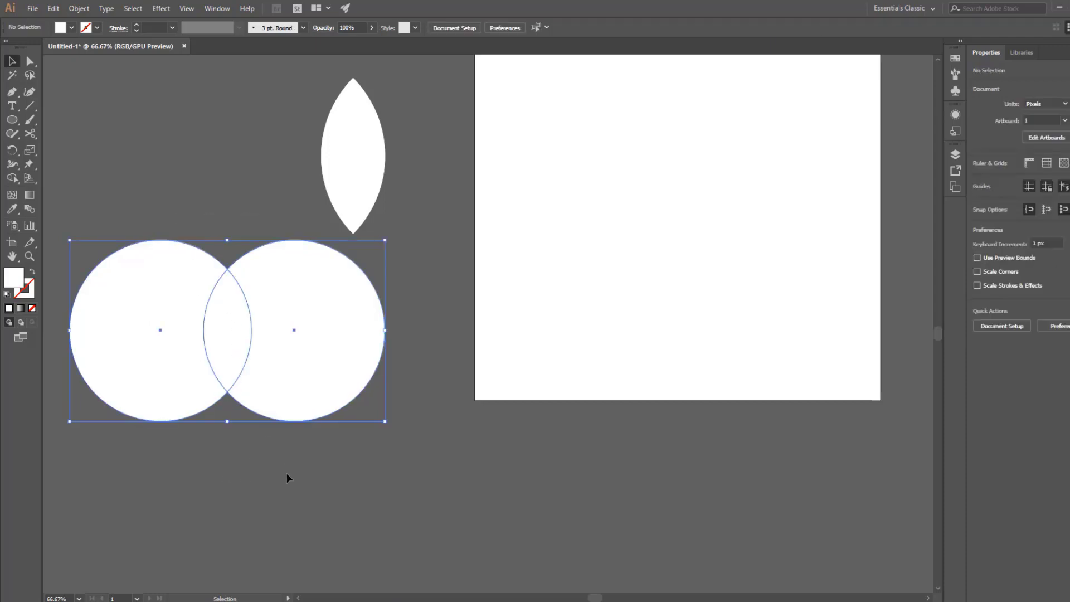
key("BackSpace")
scroll(278, 412, "up", 3)
scroll(279, 413, "right", 2)
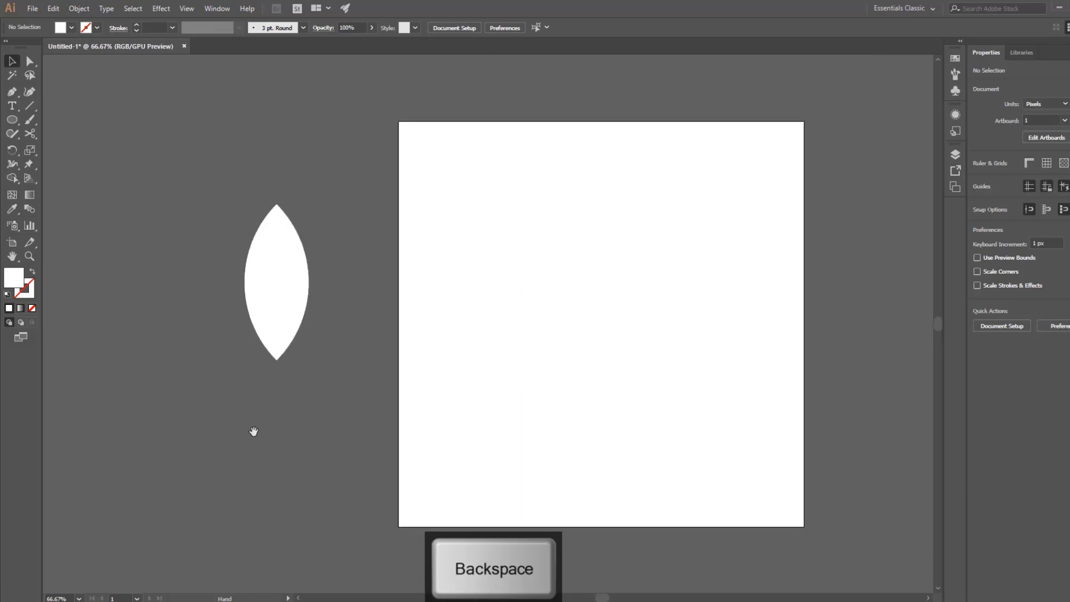
Duplicate the leaf in place and shrink the copy to about 45 × 171 px, anchored at the leaf's lower tip.
left_click(282, 306)
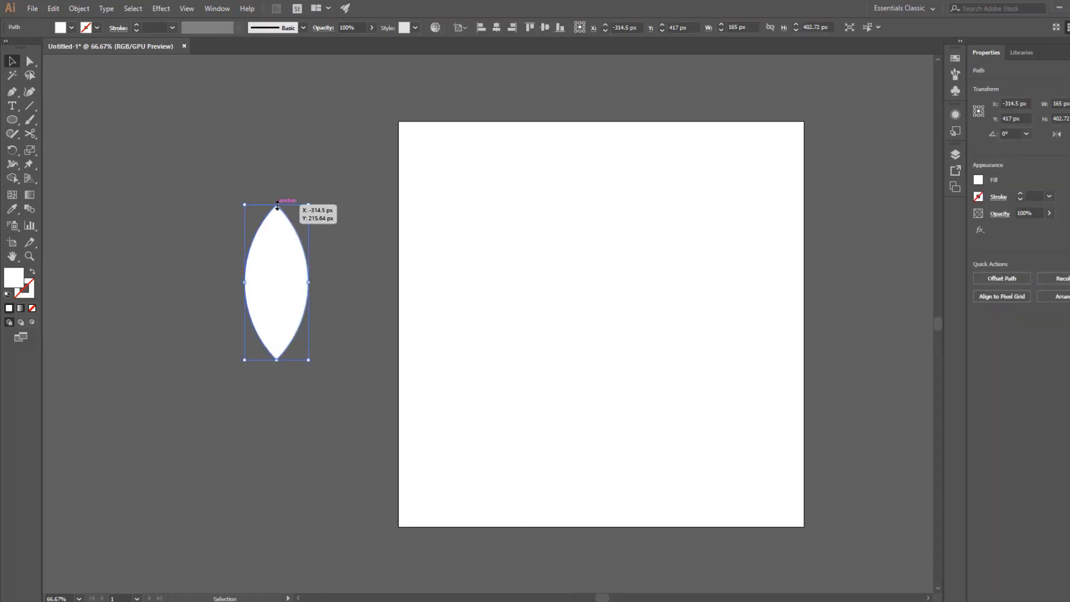
left_click_drag(278, 205, 274, 295)
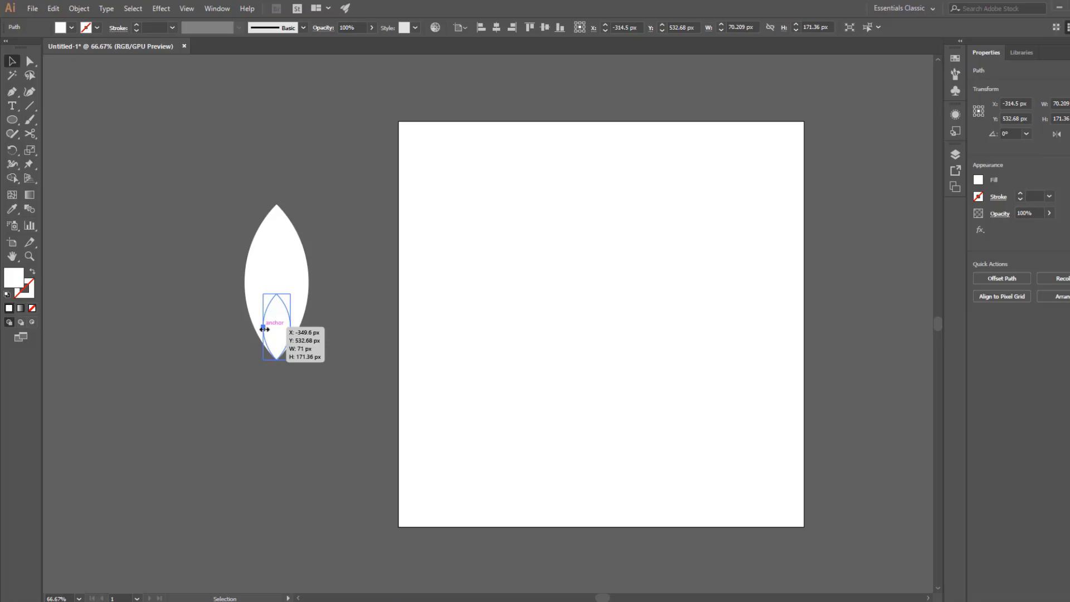
left_click_drag(265, 329, 269, 329)
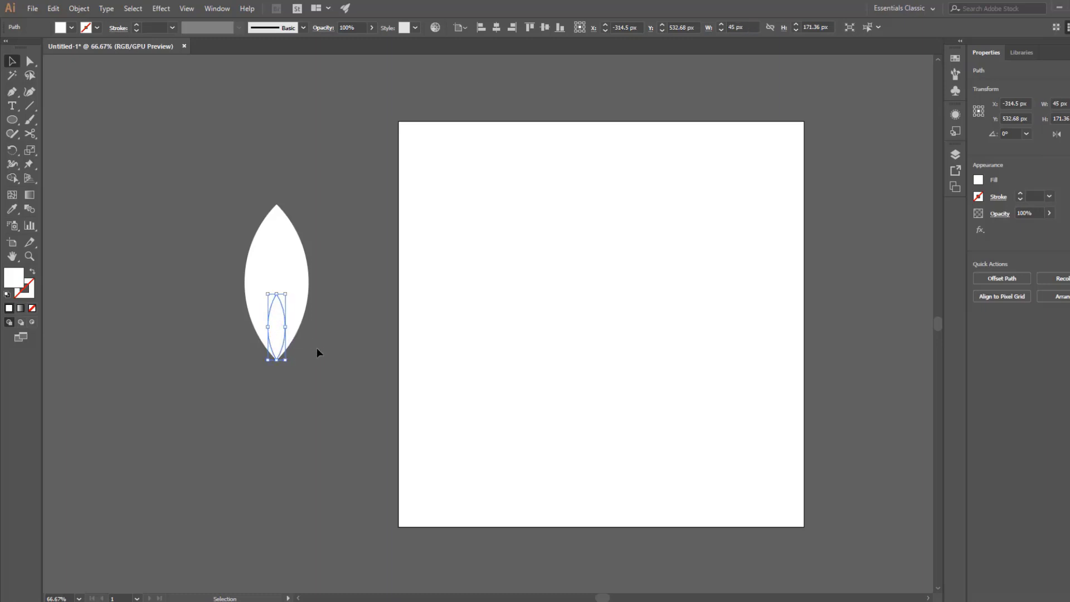
left_click(317, 350)
Fill the large leaf with black.
left_click(289, 239)
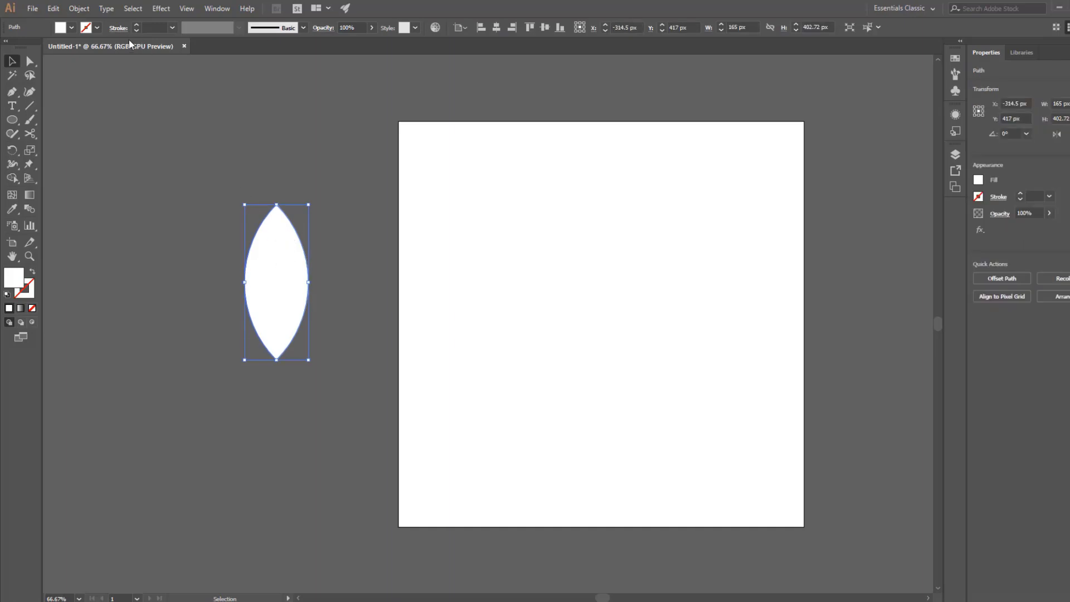
left_click(71, 27)
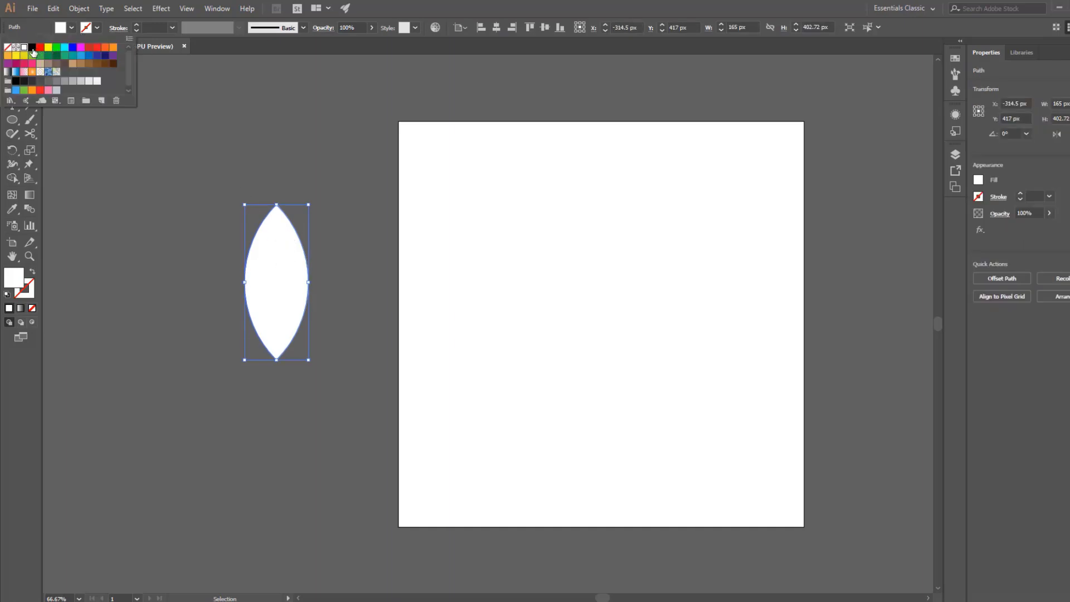
left_click(32, 47)
left_click(199, 366)
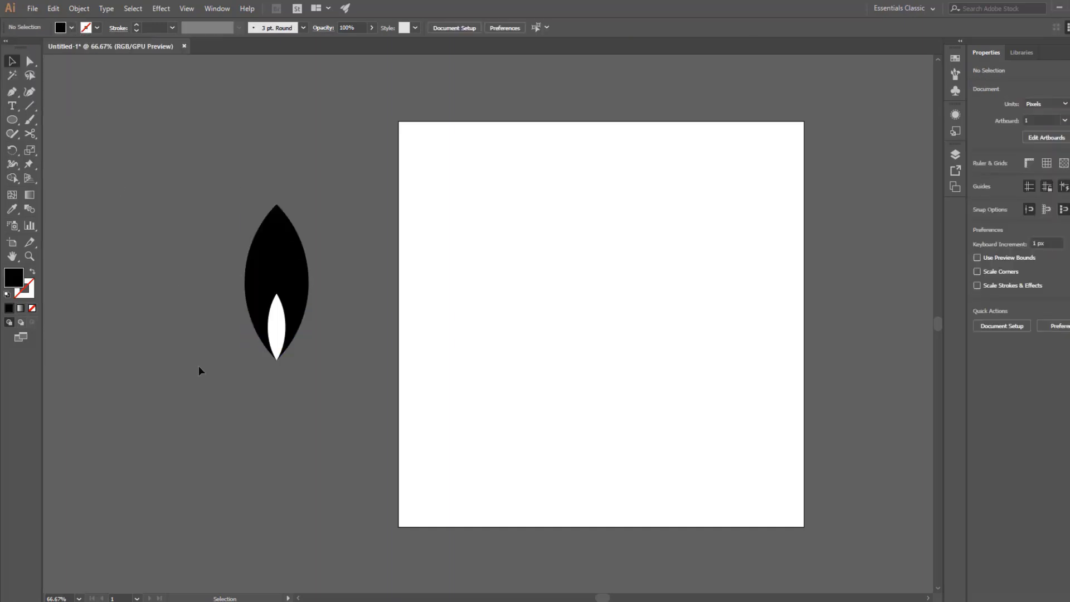
Group the black leaf with the small white leaf inside it.
left_click_drag(198, 365, 176, 406)
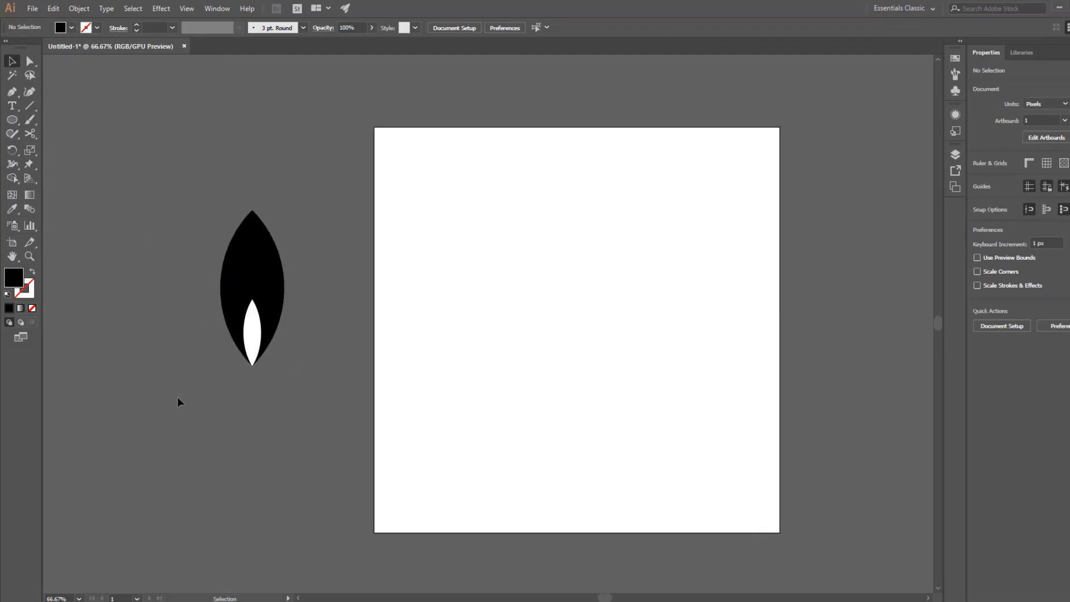
left_click_drag(177, 397, 302, 375)
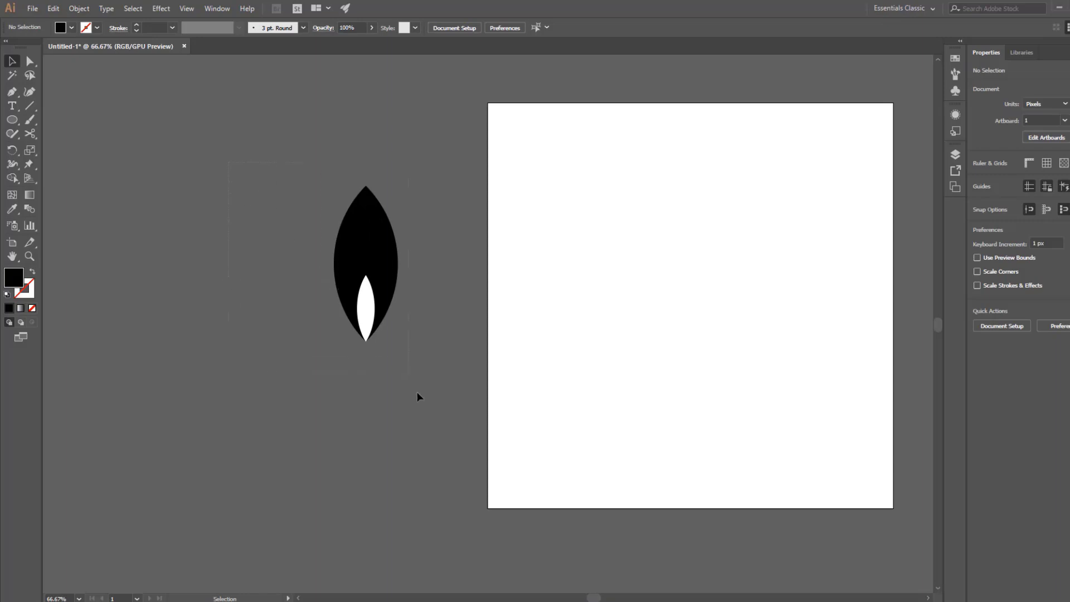
left_click_drag(450, 444, 450, 444)
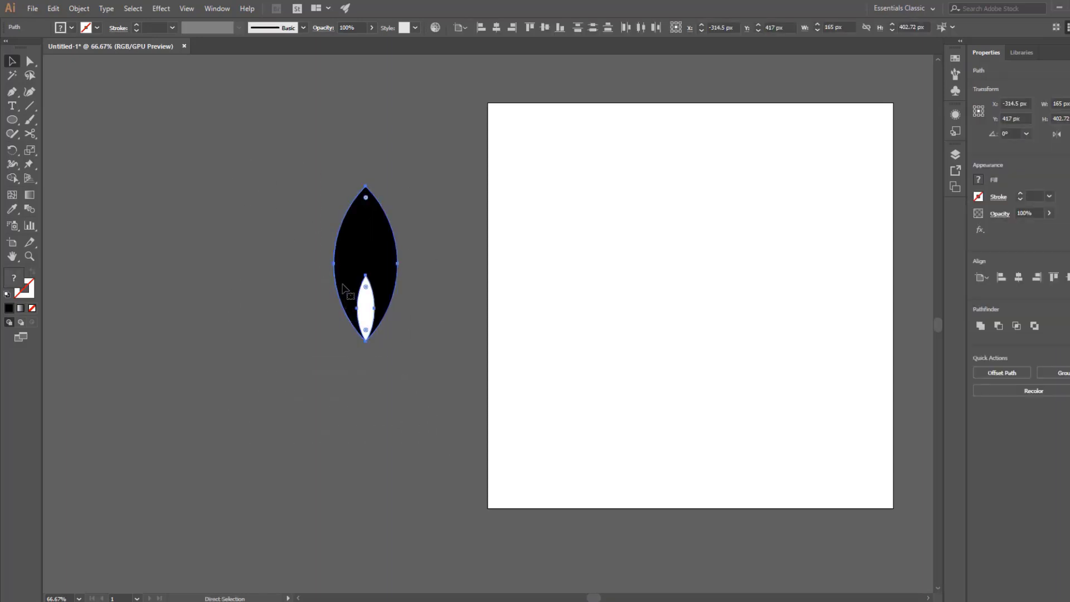
key("ctrl+g")
Scale the leaf group down proportionally to about 69 × 168 px and place it on the pasteboard to the left of the artboard.
left_click_drag(373, 381, 455, 322)
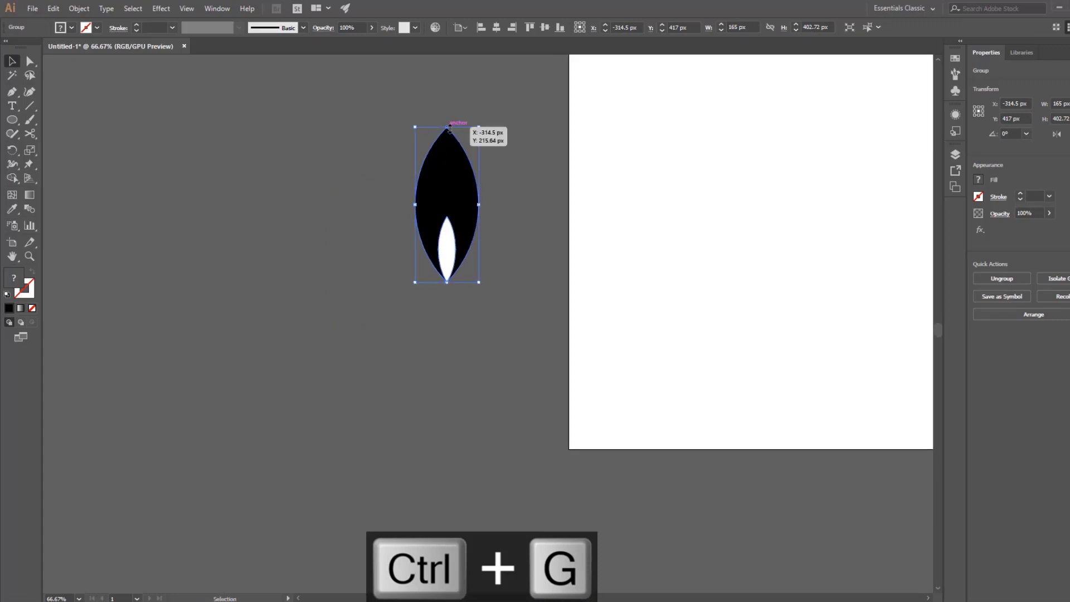
left_click_drag(479, 129, 322, 412)
left_click(462, 209)
left_click(349, 476)
left_click_drag(349, 476, 291, 412)
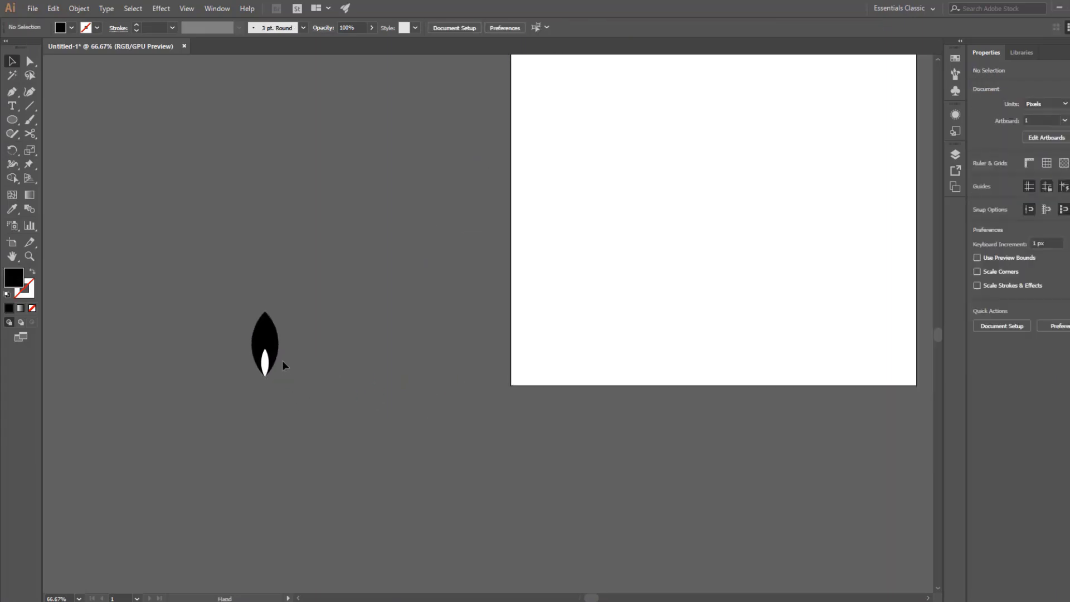
Duplicate the leaf group horizontally onto the artboard's lower-left corner.
left_click(265, 350)
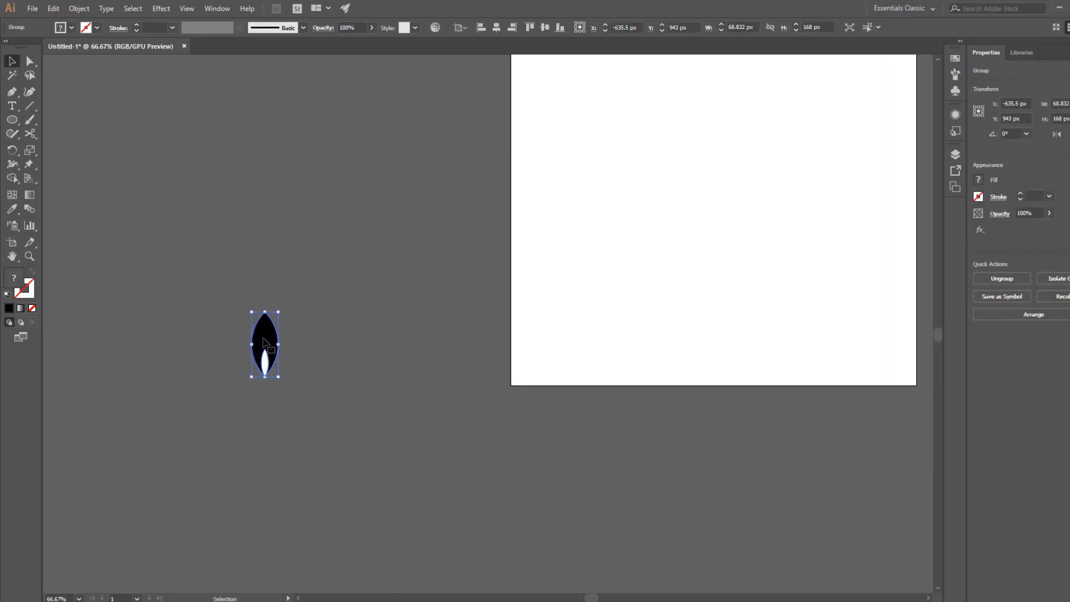
left_click_drag(265, 342, 544, 352)
left_click(406, 394)
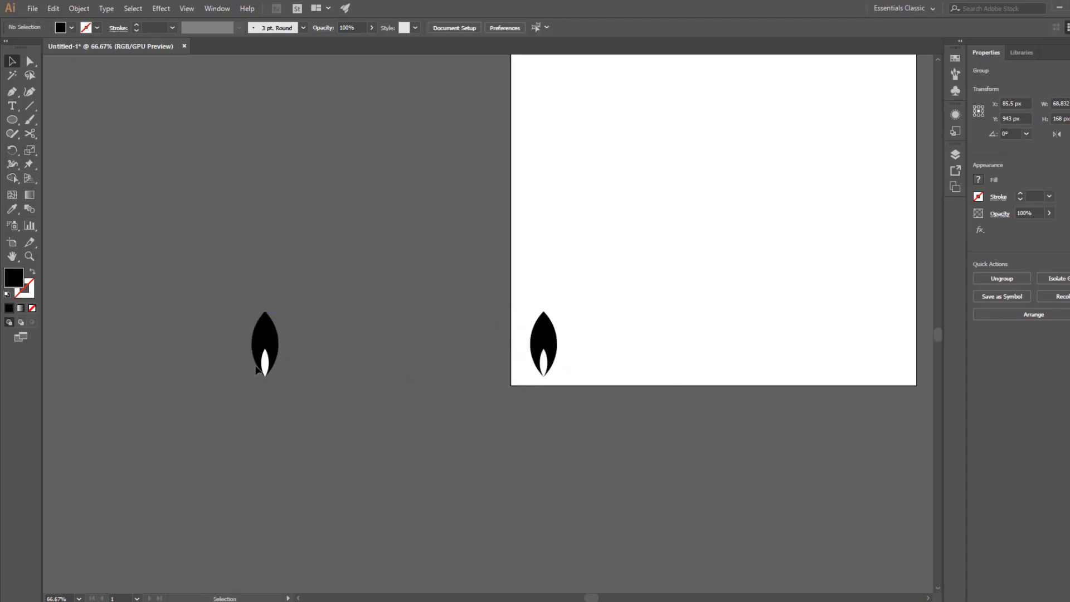
Rotate the original leaf group on the pasteboard to 45°.
left_click(267, 351)
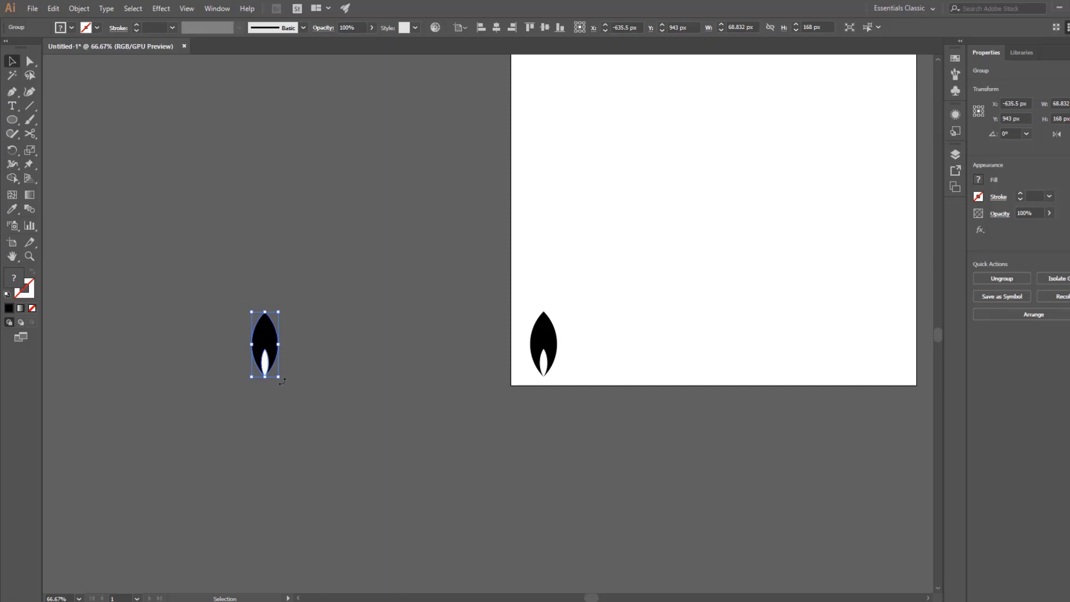
left_click_drag(282, 381, 307, 363)
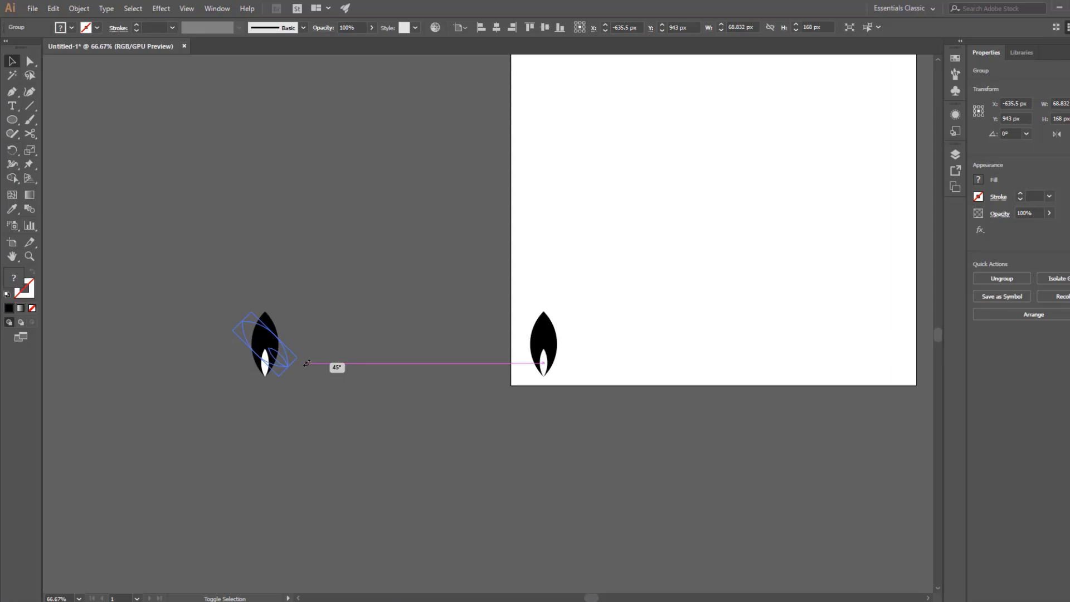
left_click_drag(307, 364, 285, 410)
left_click(299, 424)
Create a reflected copy of the rotated leaf group across the vertical axis.
left_click(236, 361)
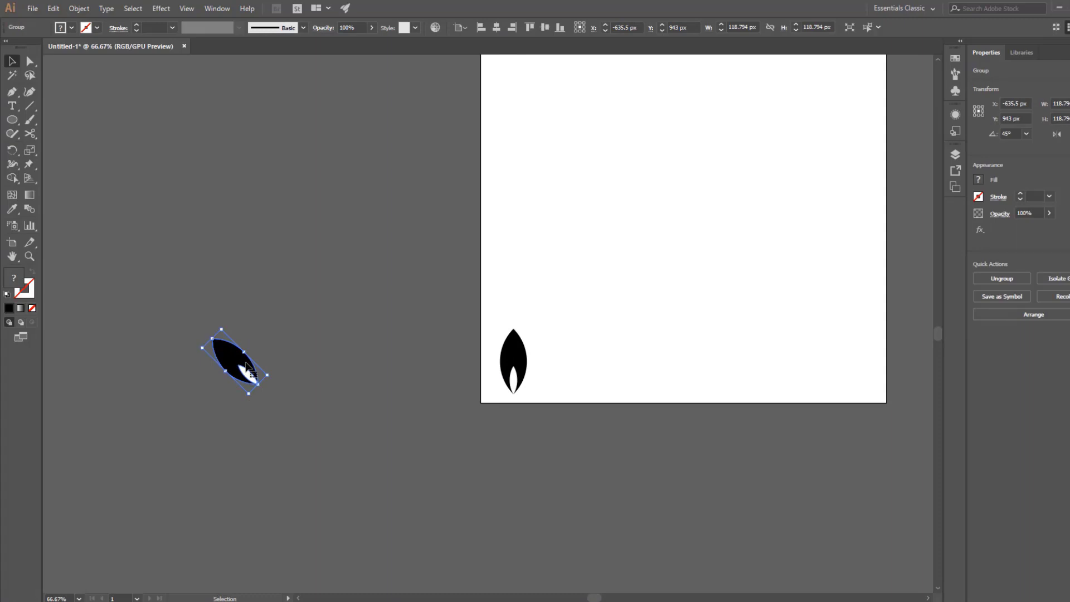
right_click(246, 362)
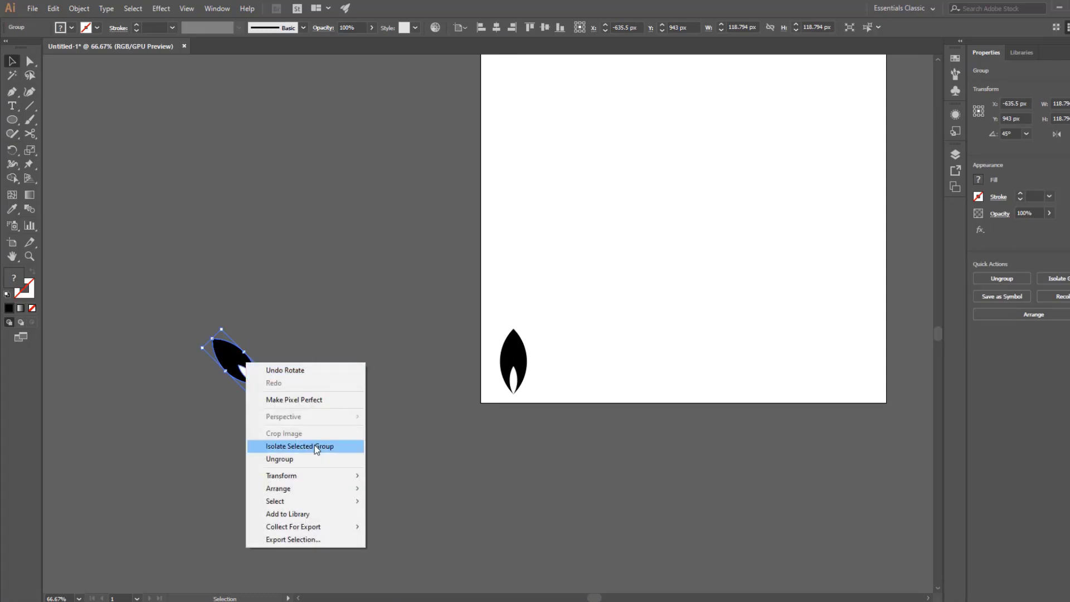
mouse_move(312, 477)
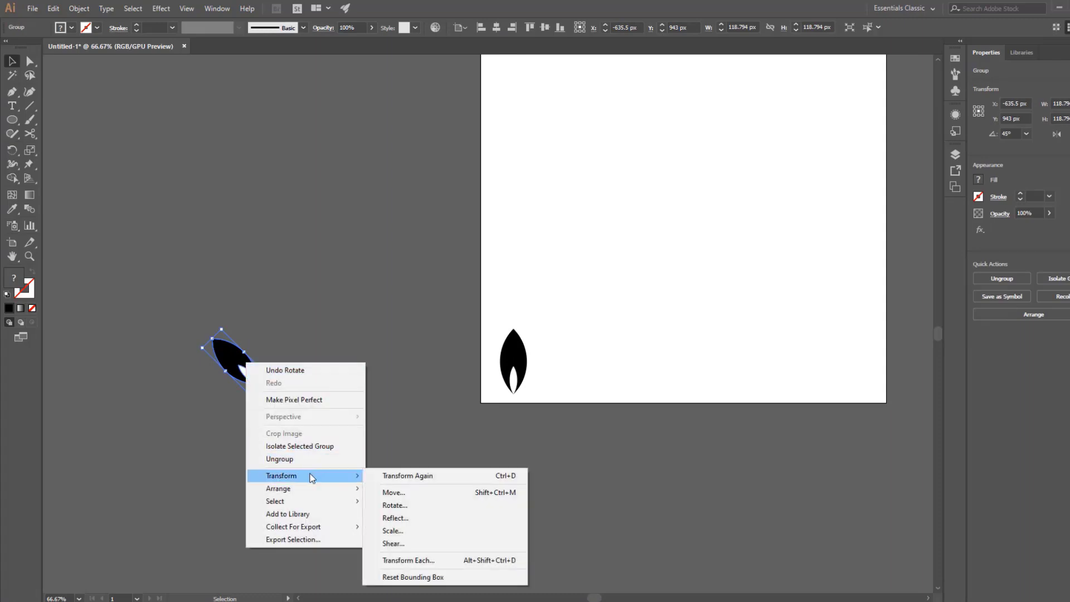
left_click(397, 517)
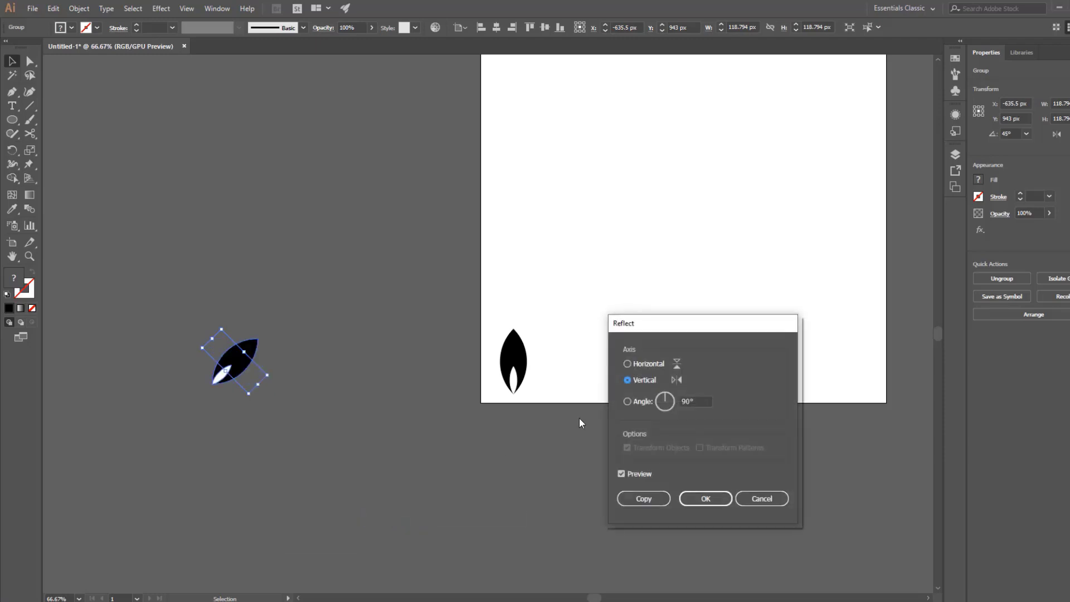
left_click(644, 499)
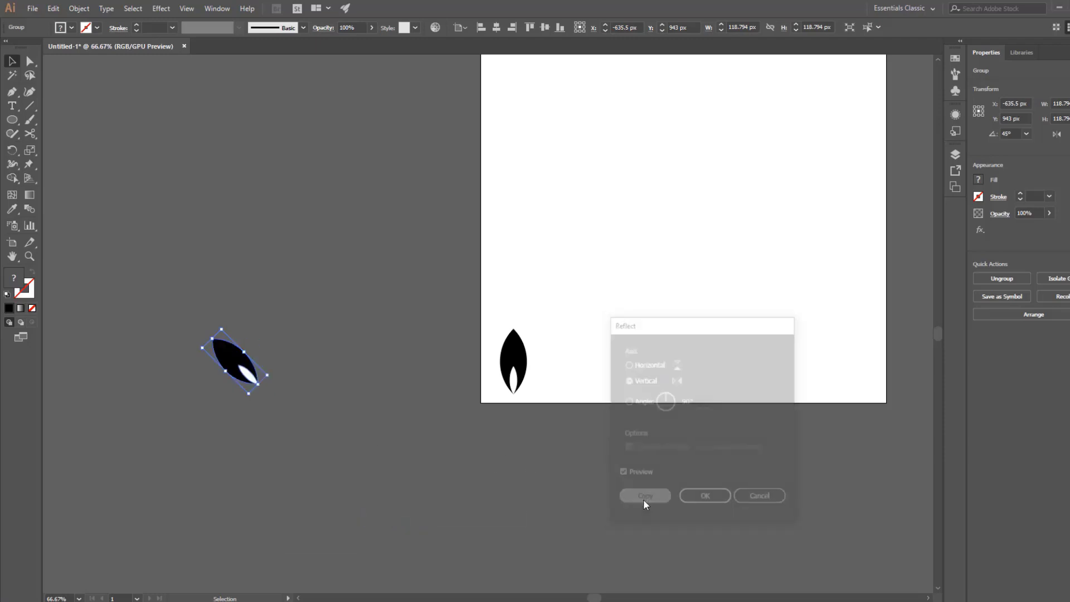
Move the reflected leaf horizontally to the right of the original so the pair forms a V.
left_click(355, 426)
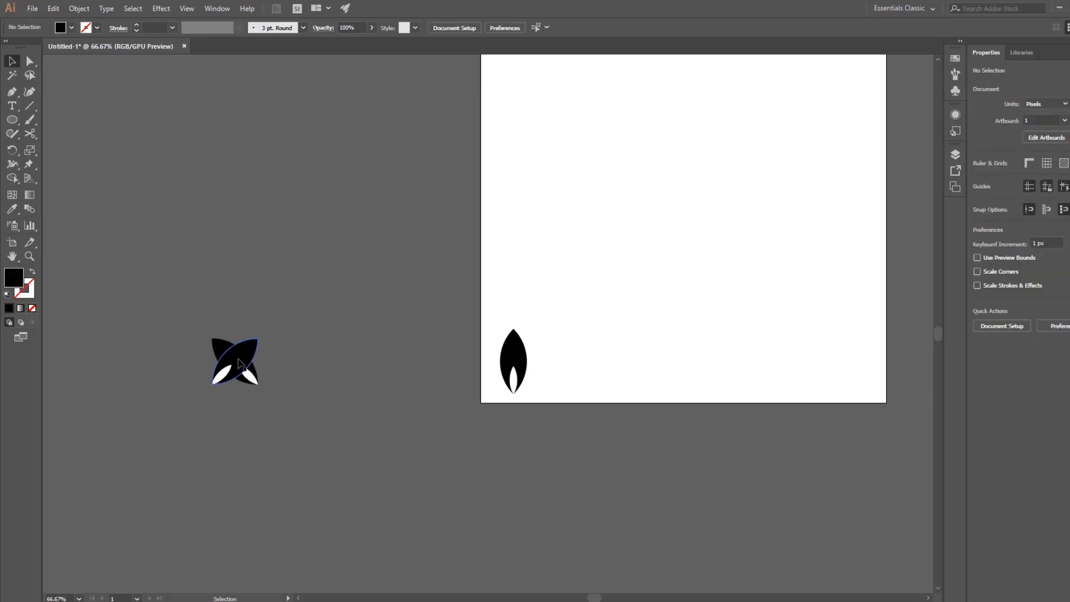
left_click_drag(240, 361, 290, 360)
left_click(309, 389)
Nudge the right leaf toward the left one to an X position of -509.5 px, leaving a narrow gap between their lower tips.
key("z")
left_click(304, 390)
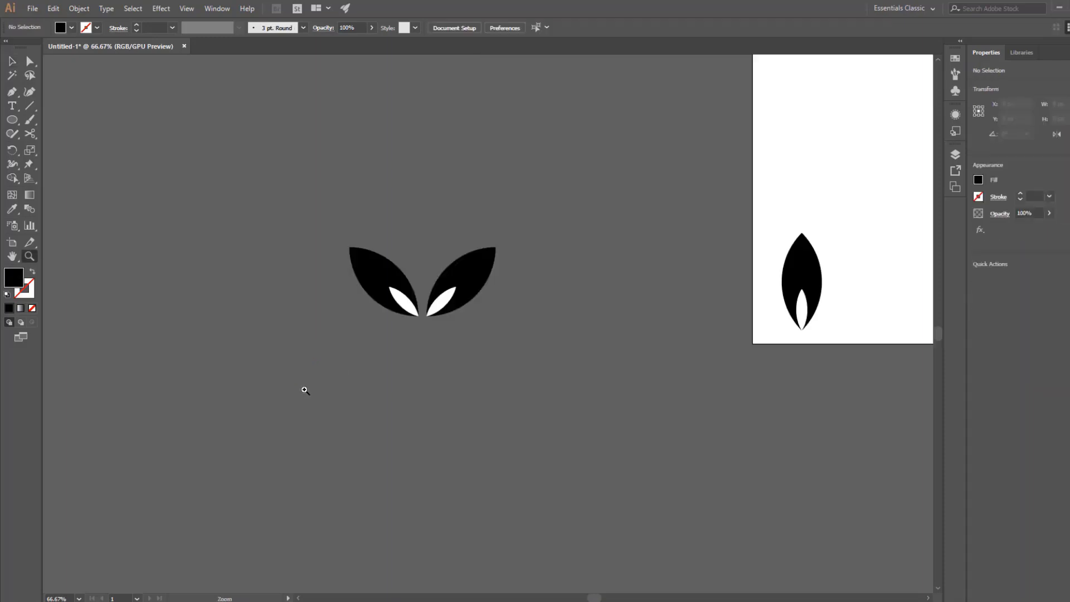
left_click(423, 310)
left_click(513, 326)
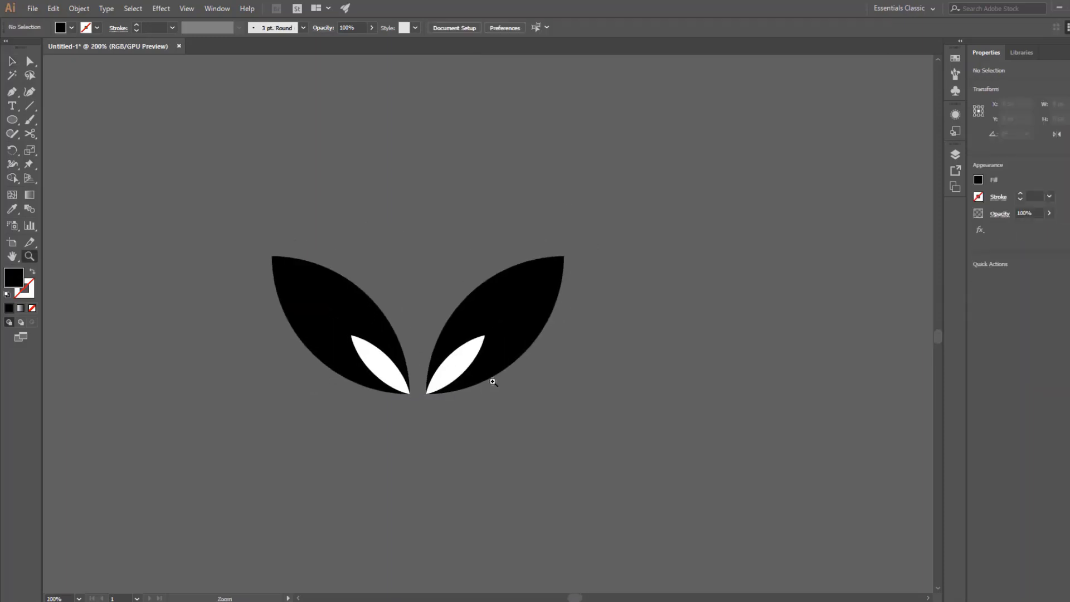
key("v")
left_click(504, 341)
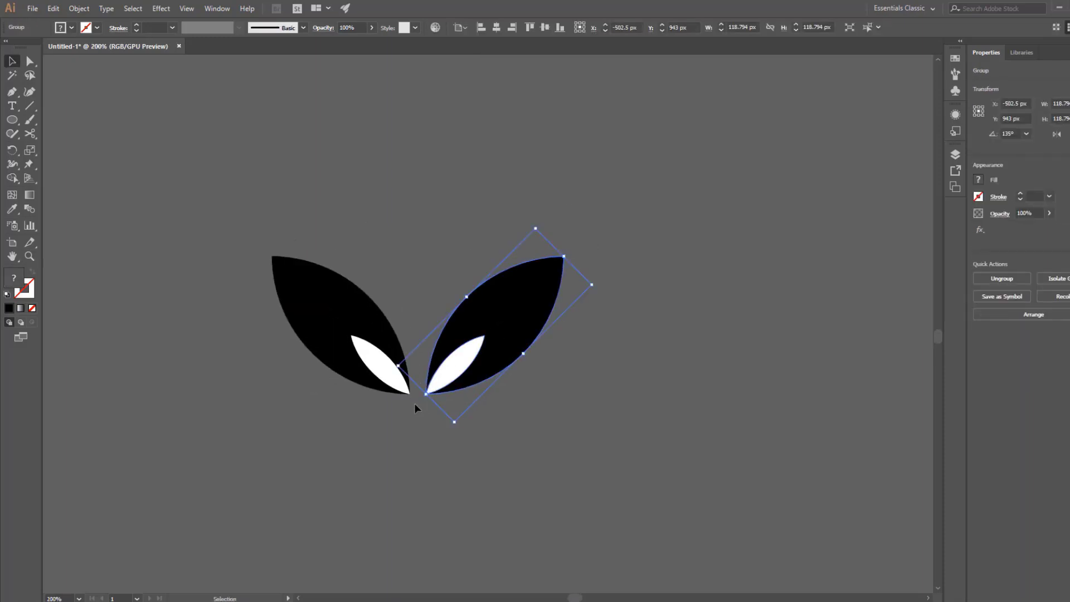
key("Left")
key("Left")
key("Left")
key("Left")
key("Left")
key("Left")
key("Left")
key("Right")
key("Right")
key("Right")
key("Right")
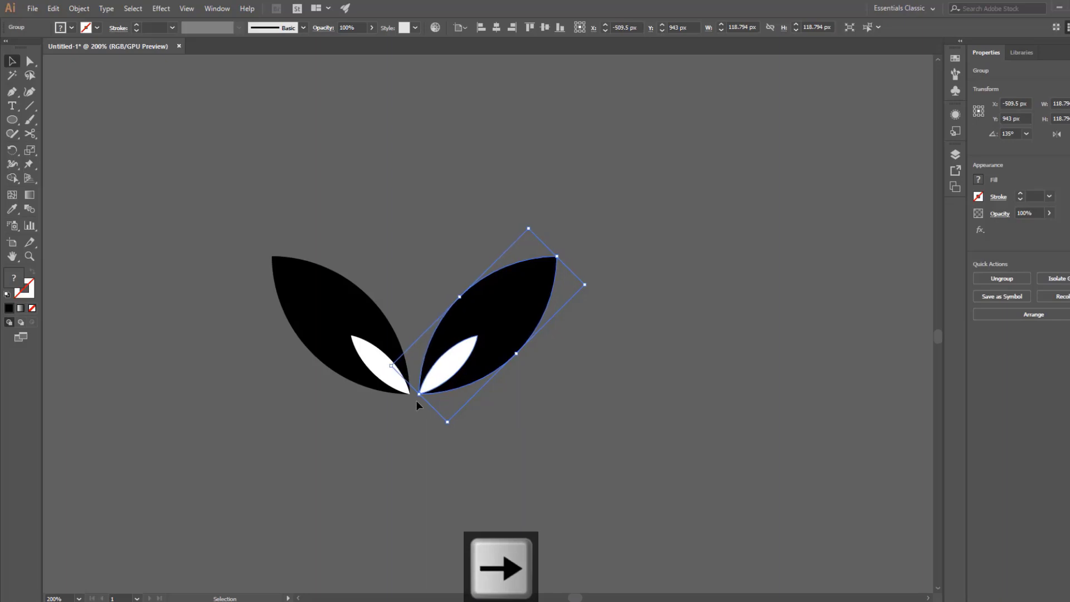
Group the two mirrored leaves on the pasteboard into a single object.
left_click(452, 429)
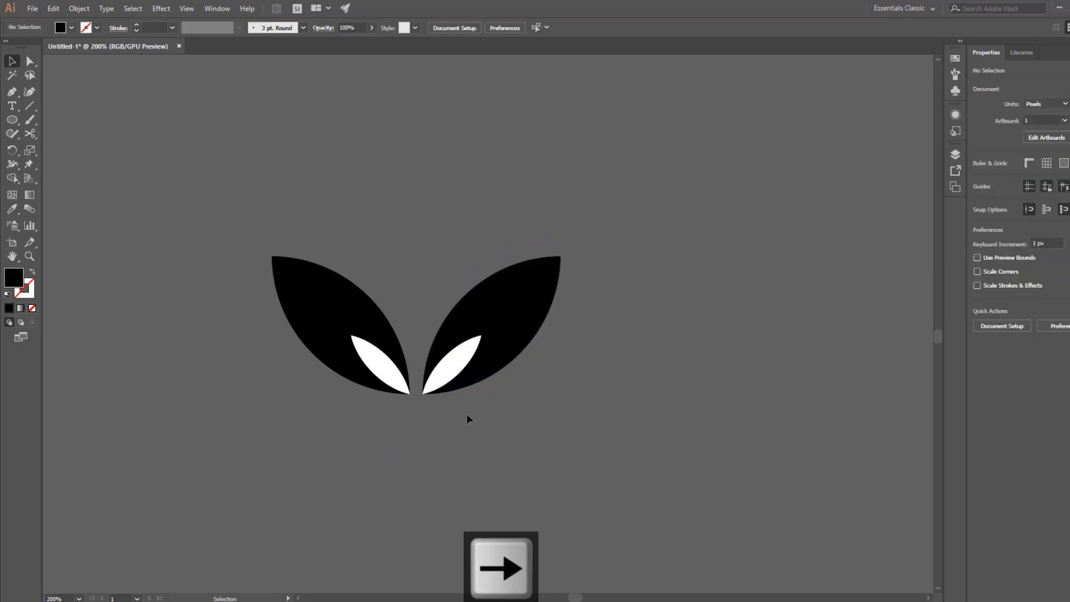
key("z")
left_click(490, 352, "alt")
left_click(490, 352, "alt")
left_click(489, 325, "alt")
left_click_drag(482, 302, 427, 357)
key("v")
left_click_drag(444, 321, 413, 341)
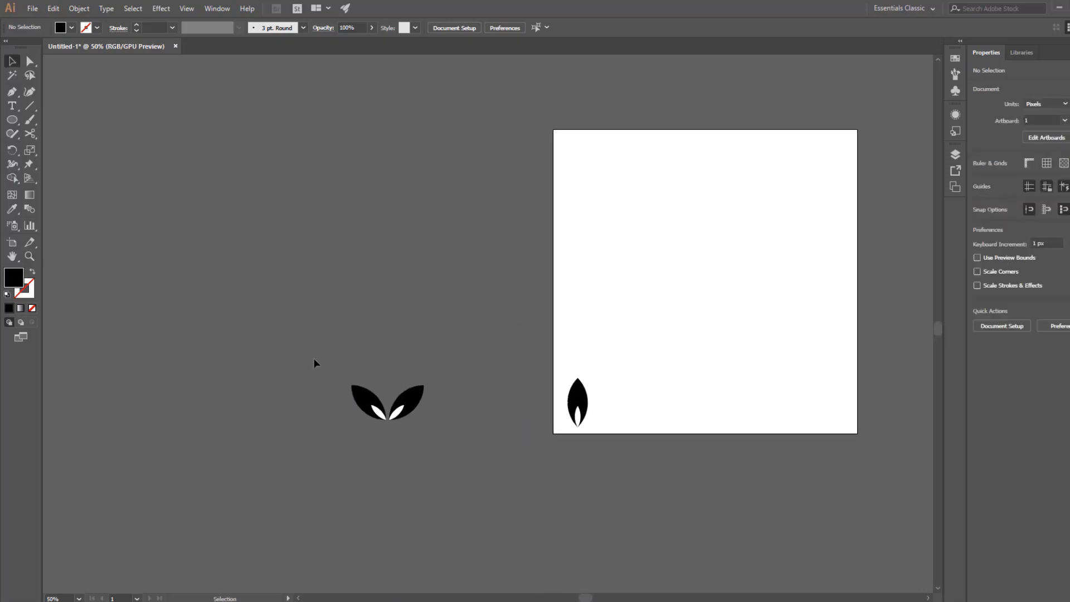
left_click_drag(313, 358, 457, 473)
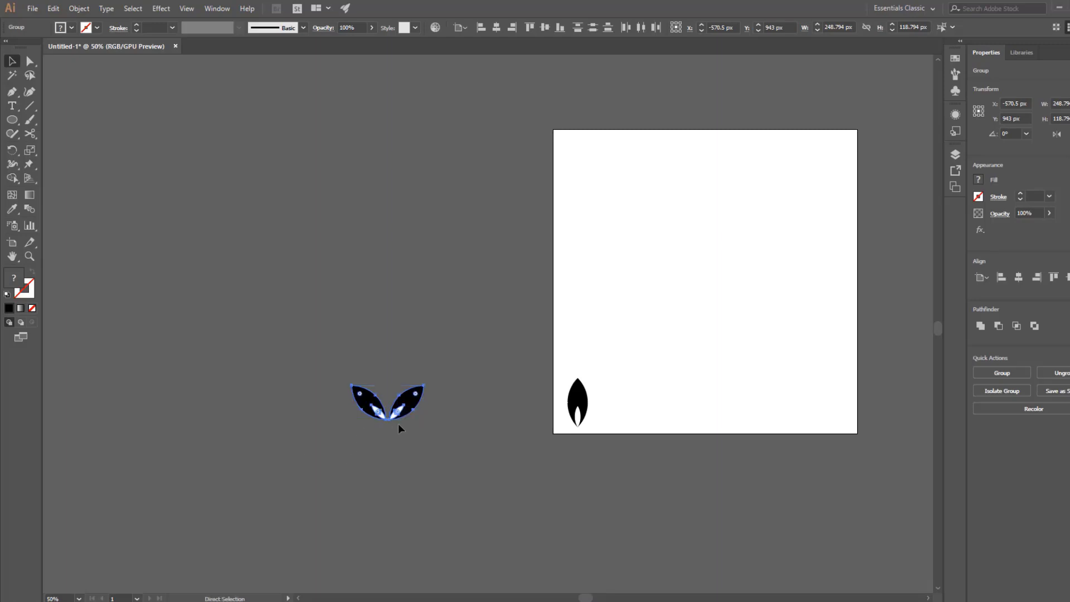
key("ctrl+g")
left_click(440, 446)
left_click_drag(440, 446, 396, 448)
Start a Transform effect on the grouped leaf pair with the preview enabled.
left_click(370, 397)
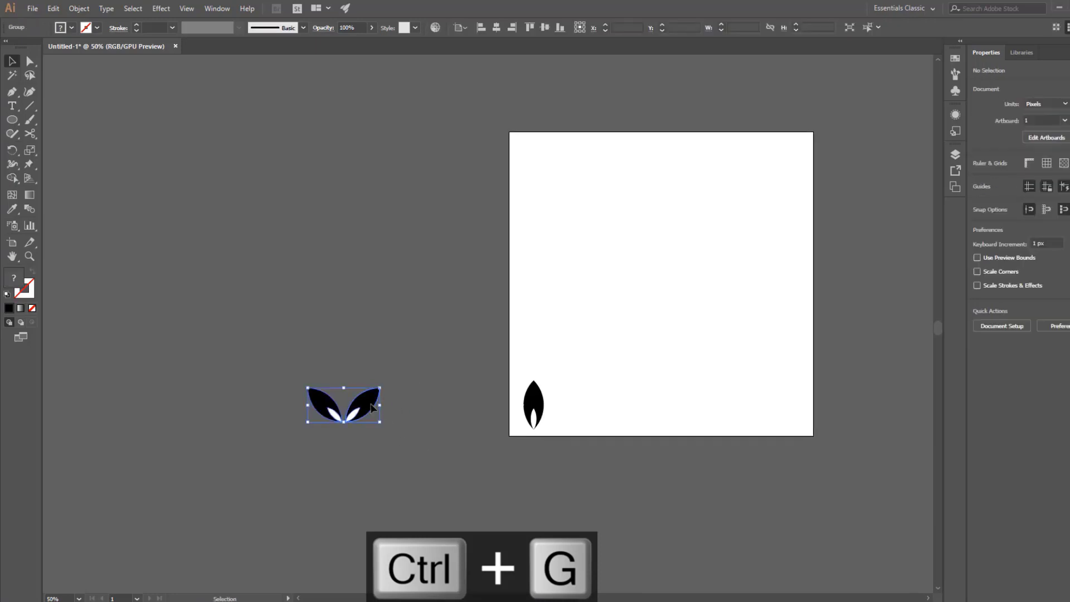
left_click(168, 13)
mouse_move(191, 107)
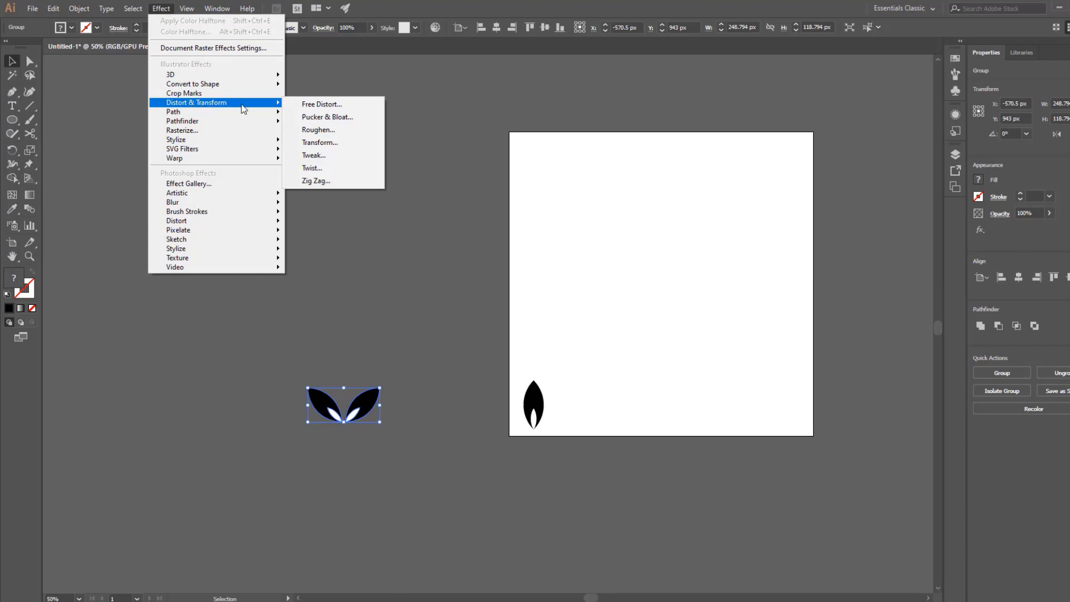
left_click(318, 142)
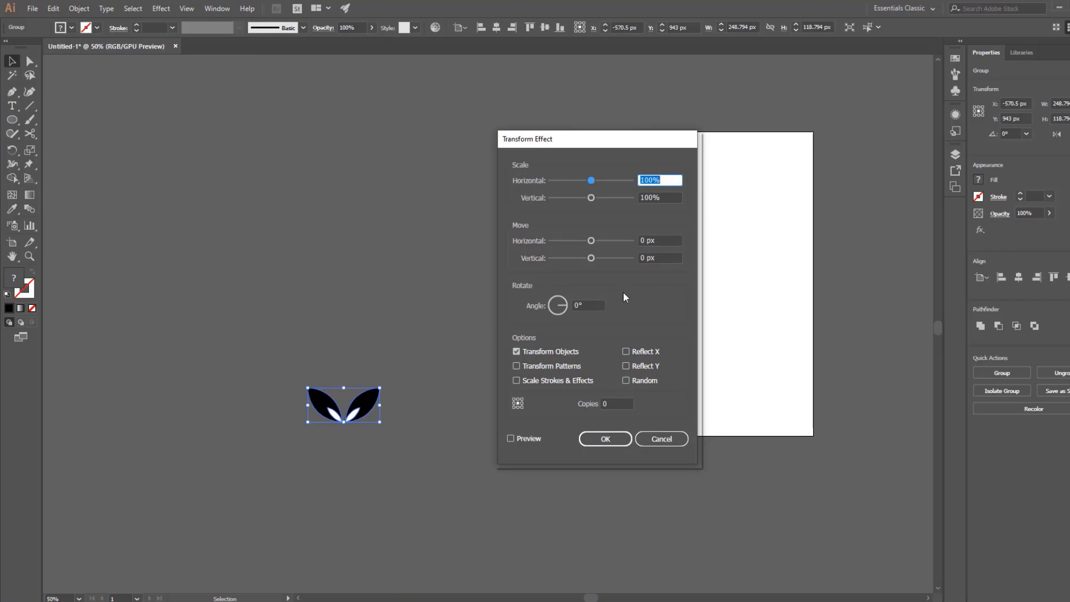
left_click_drag(589, 146, 563, 150)
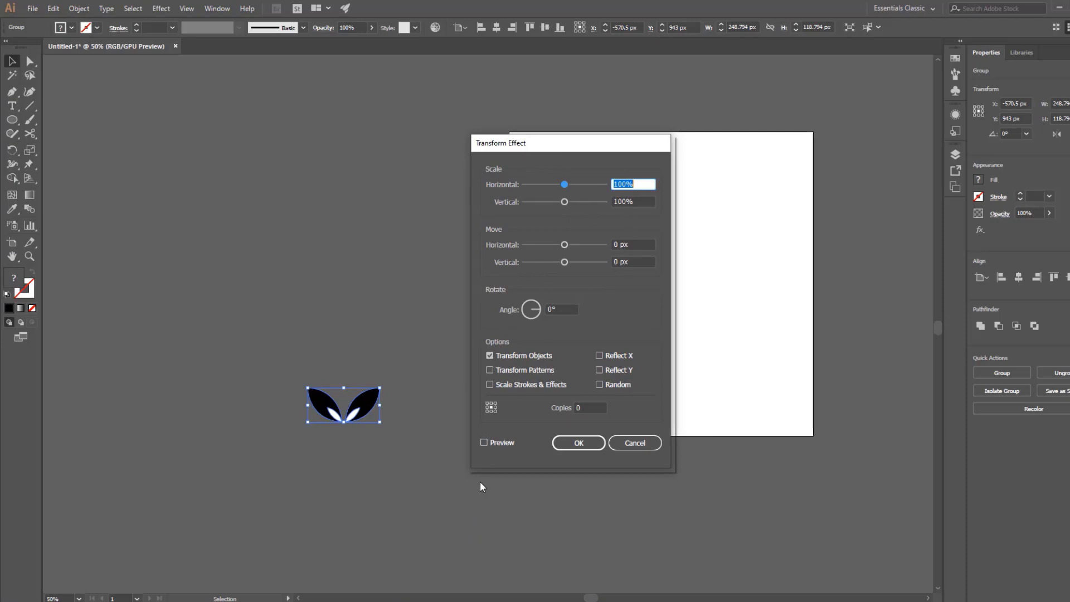
left_click(487, 444)
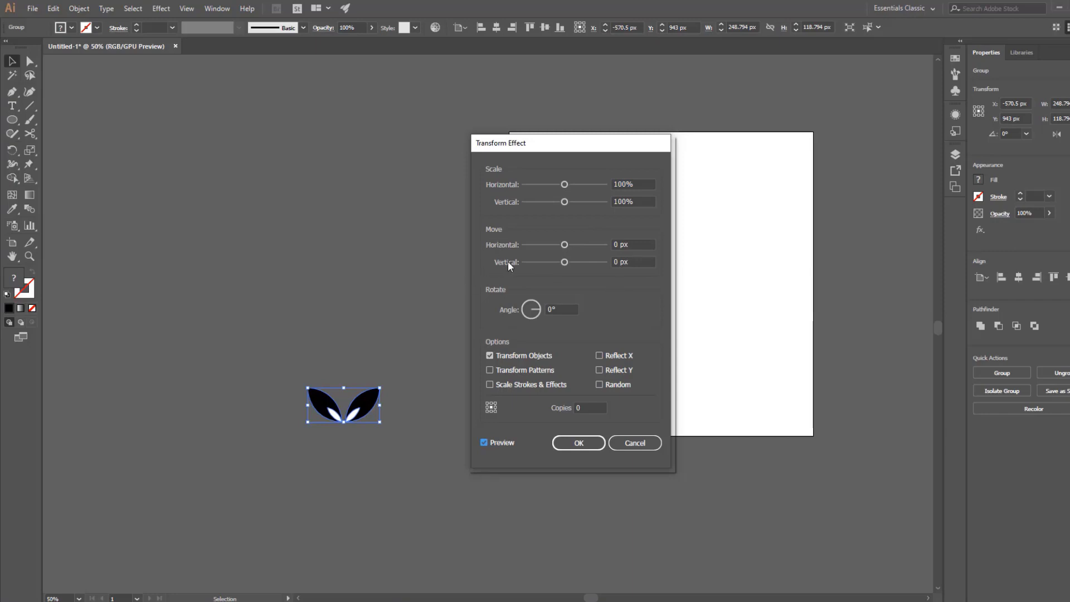
Set the effect's vertical move to -100 px.
left_click(643, 261)
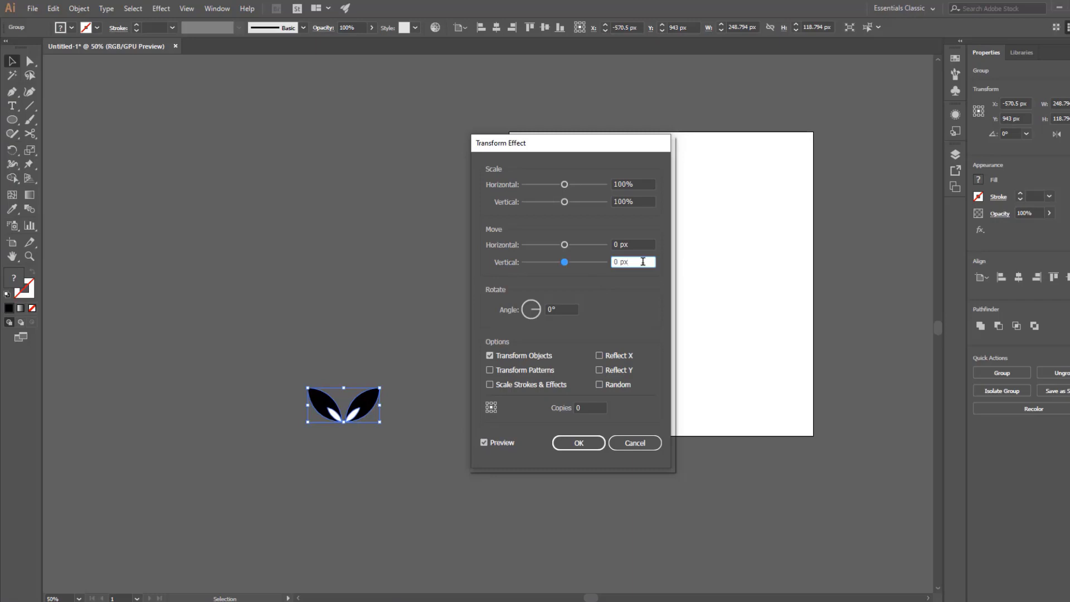
key("Down")
key("Down")
key("Down")
key("Down")
key("Down")
key("Down")
key("Down")
key("Down")
key("Down")
key("Down")
key("Down")
key("Down")
key("Down")
key("Down")
key("Down")
key("Down")
key("Down")
key("Down")
key("Down")
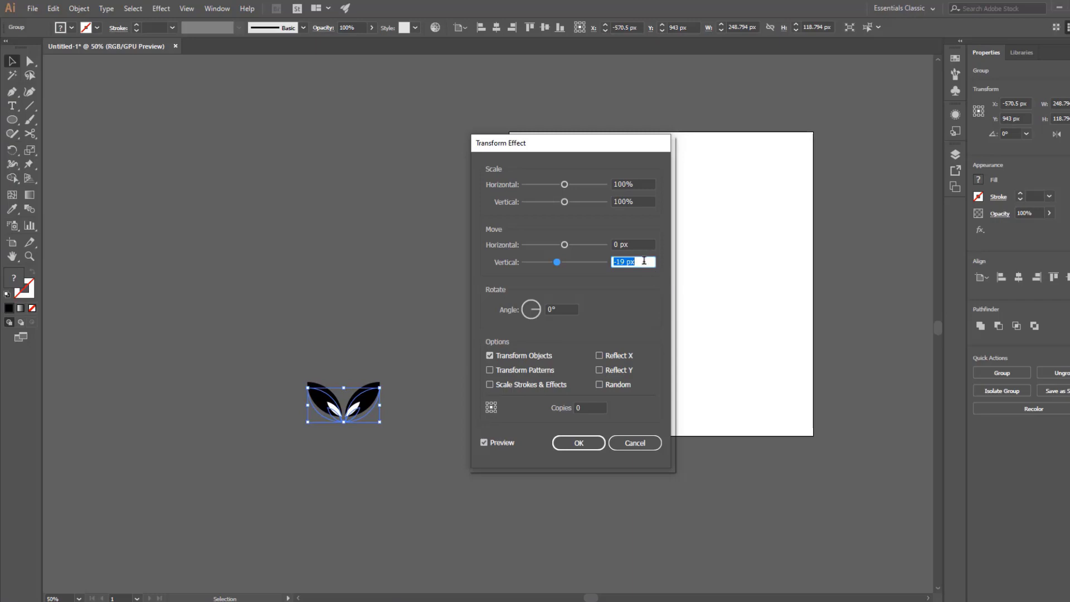
key("Down")
key("Down")
key("Down")
key("Down")
key("Down")
key("Down")
key("Down")
key("Down")
key("Down")
key("Down")
key("Down")
key("Down")
key("Down")
key("Down")
key("Down")
key("Down")
key("Down")
key("Down")
key("Down")
key("Down")
key("Down")
key("Down")
key("Down")
key("Down")
key("Down")
key("Down")
key("Down")
key("Down")
key("Down")
key("Down")
key("Down")
key("Down")
key("Down")
key("Down")
key("Down")
key("Down")
key("Down")
key("Down")
key("Down")
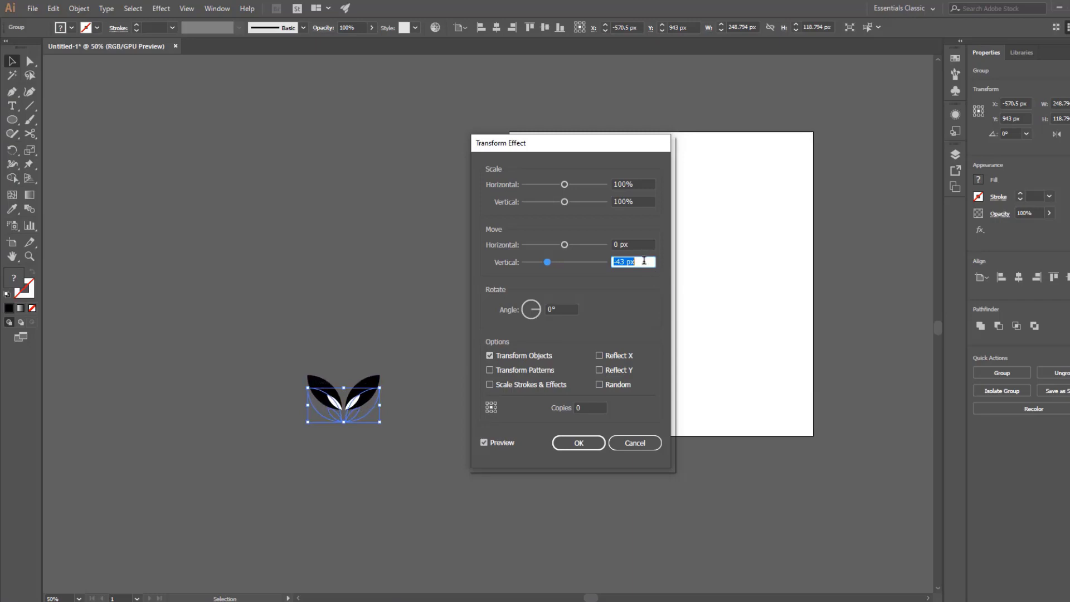
key("Down")
key("Down")
key("Down")
key("Down")
key("Down")
key("Down")
key("Down")
key("Down")
key("Down")
key("Down")
key("Down")
key("Down")
key("Down")
key("Down")
key("Down")
key("Down")
key("Down")
key("Down")
key("Down")
key("Down")
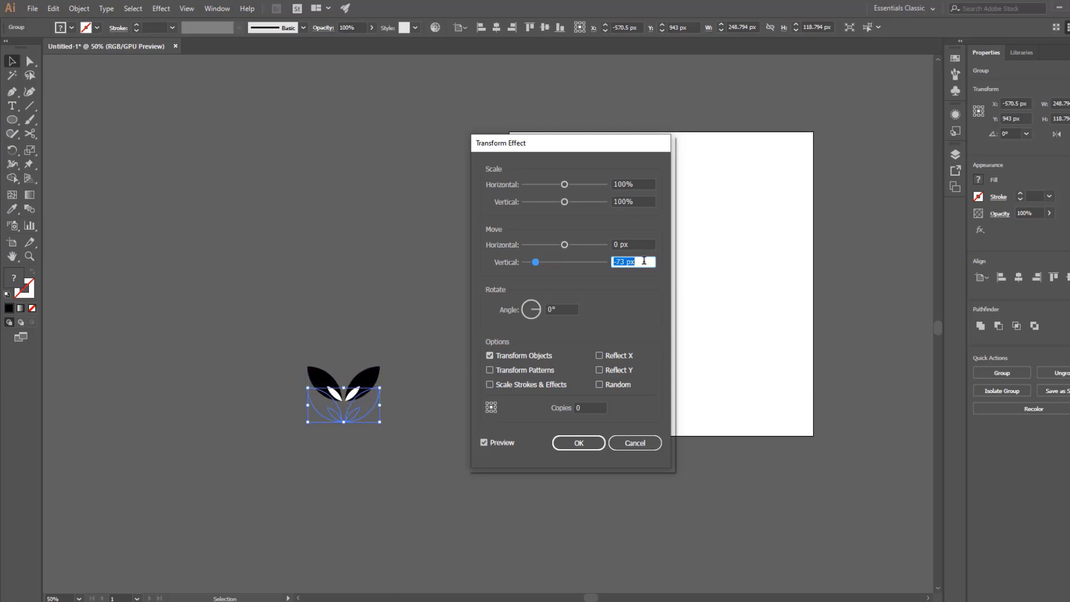
key("Down")
key("Down")
key("Down")
key("Down")
key("Down")
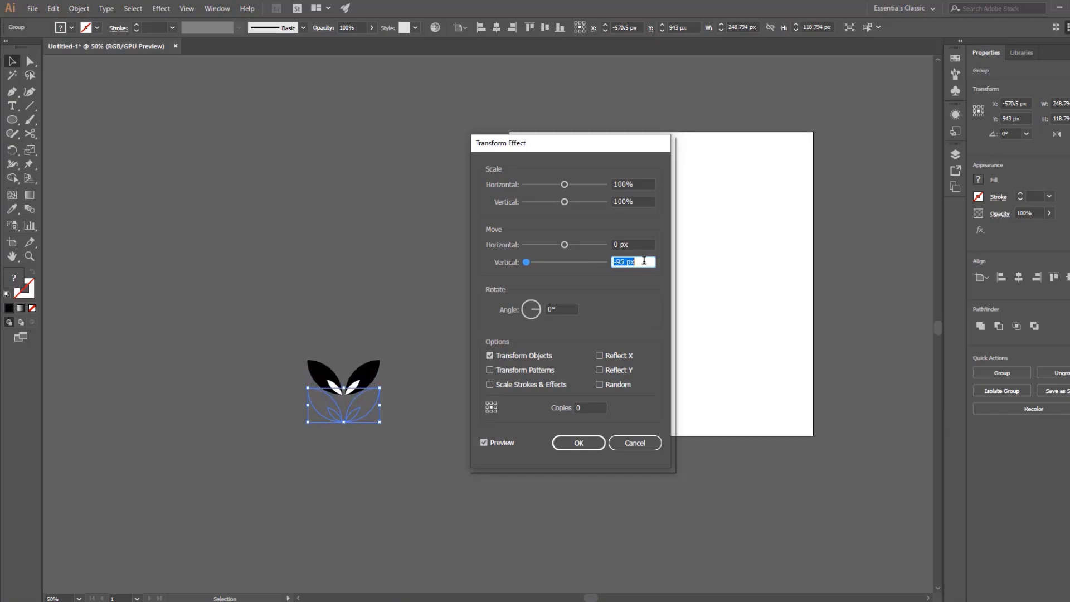
key("Down")
key("Down")
key("Down")
key("Down")
key("Down")
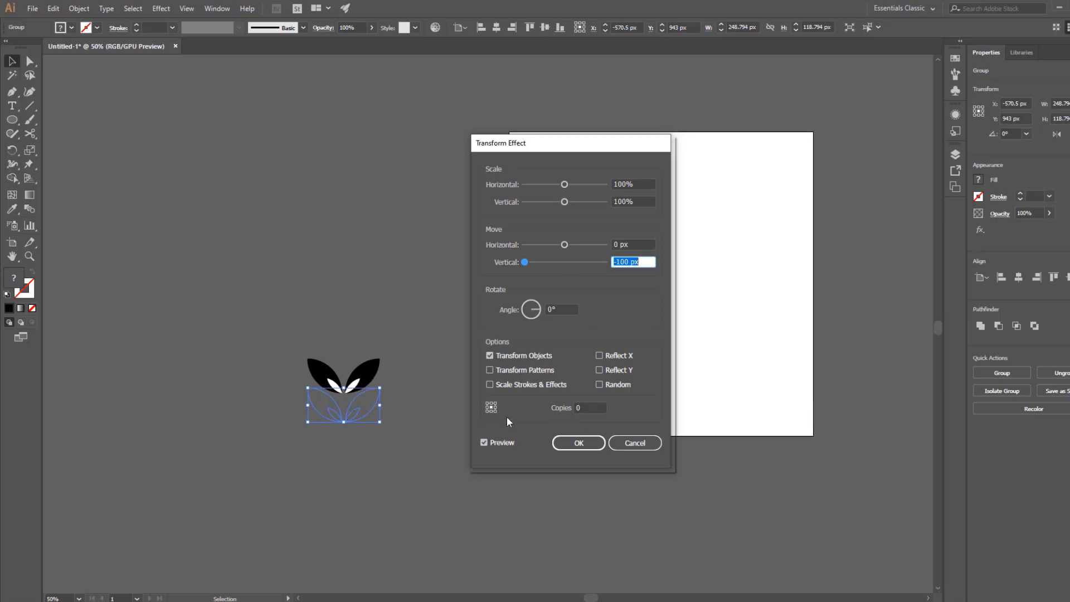
Set the number of copies in the Transform effect to 14 to stack leaf pairs upward.
left_click(593, 406)
key("Up")
key("Up")
key("Up")
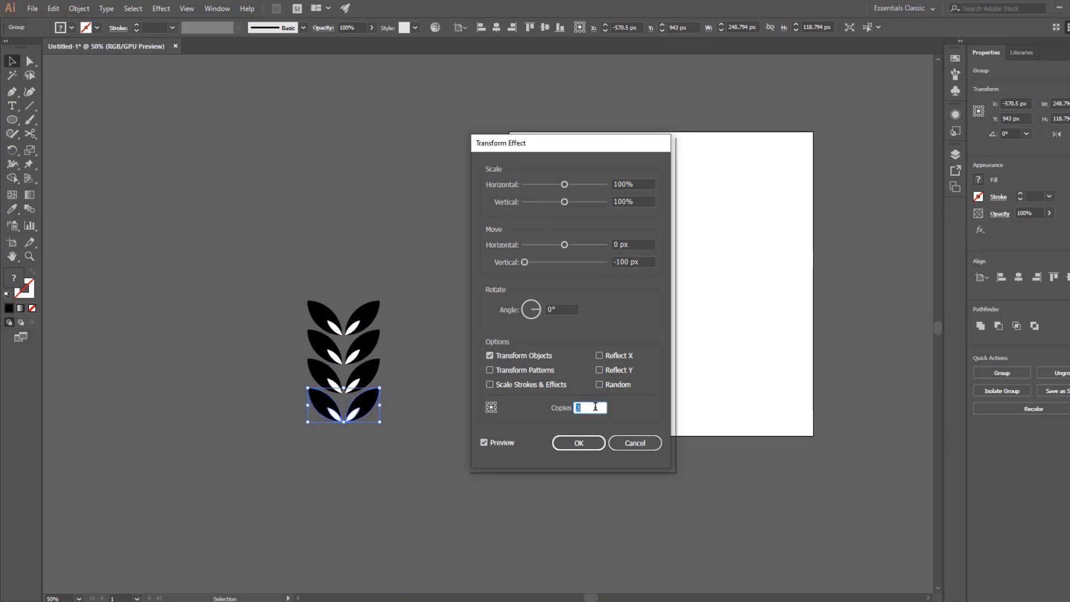
key("Up")
key("Up")
key("Up")
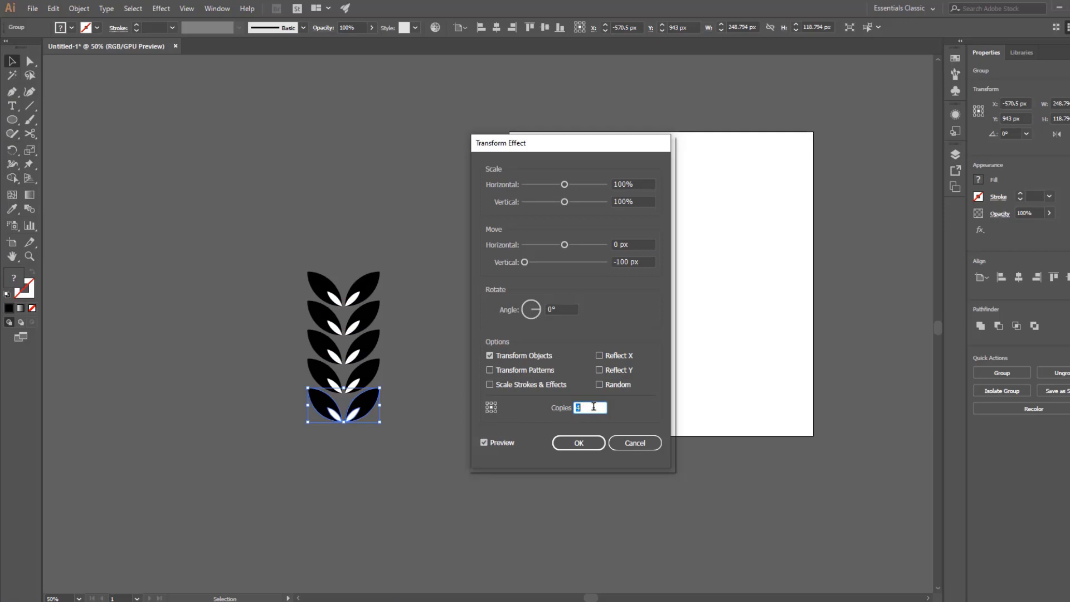
left_click(597, 407)
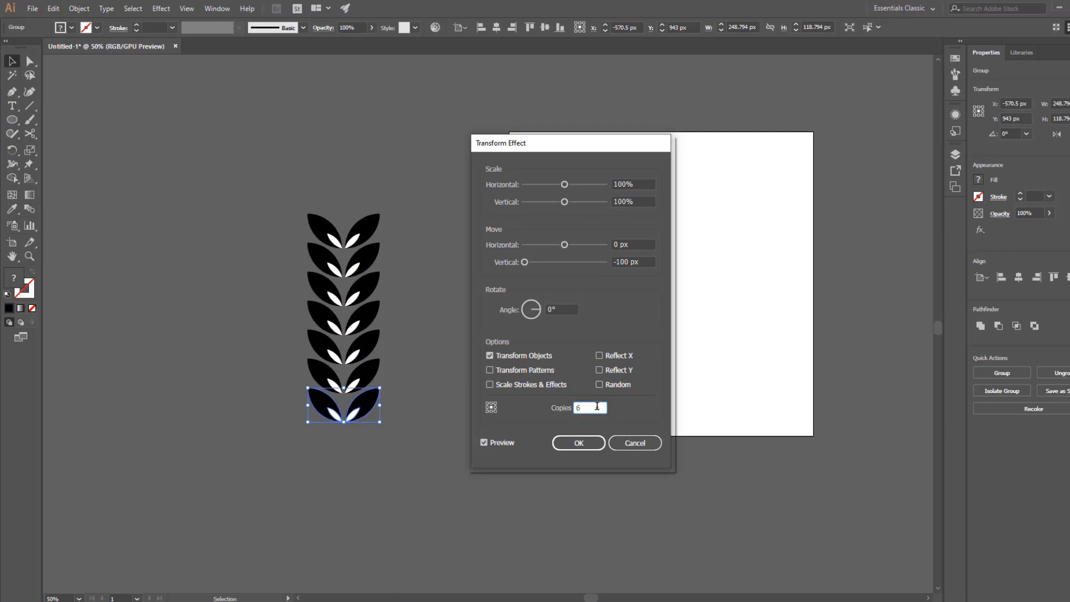
key("Up")
key("Up")
key("Up")
key("Up")
key("Up")
key("Up")
key("Up")
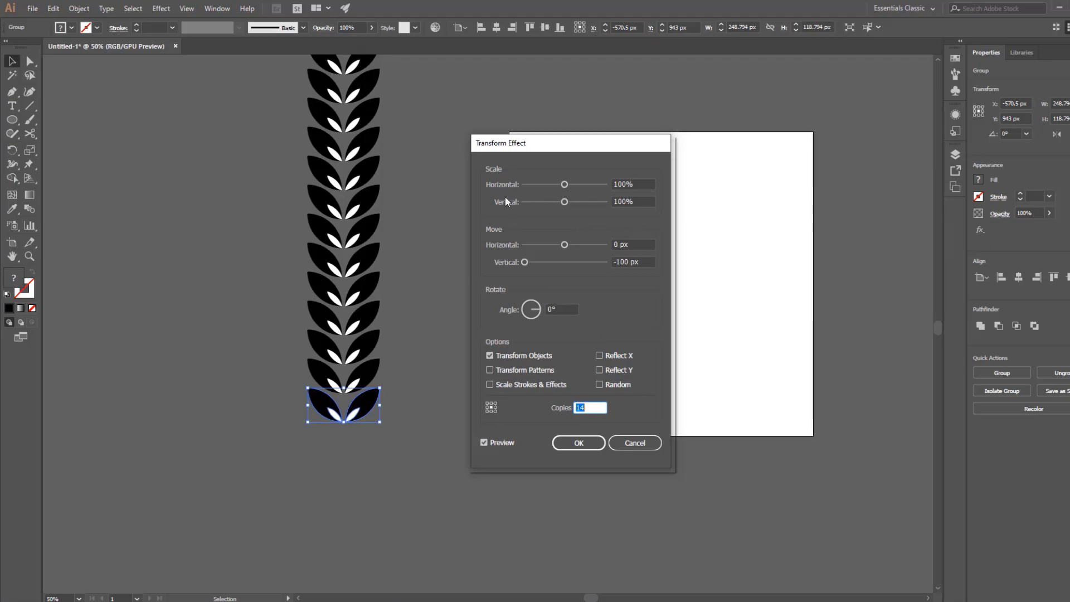
Scale the repeated copies to 97% horizontally and 98% vertically, and apply the Transform effect.
left_click(642, 185)
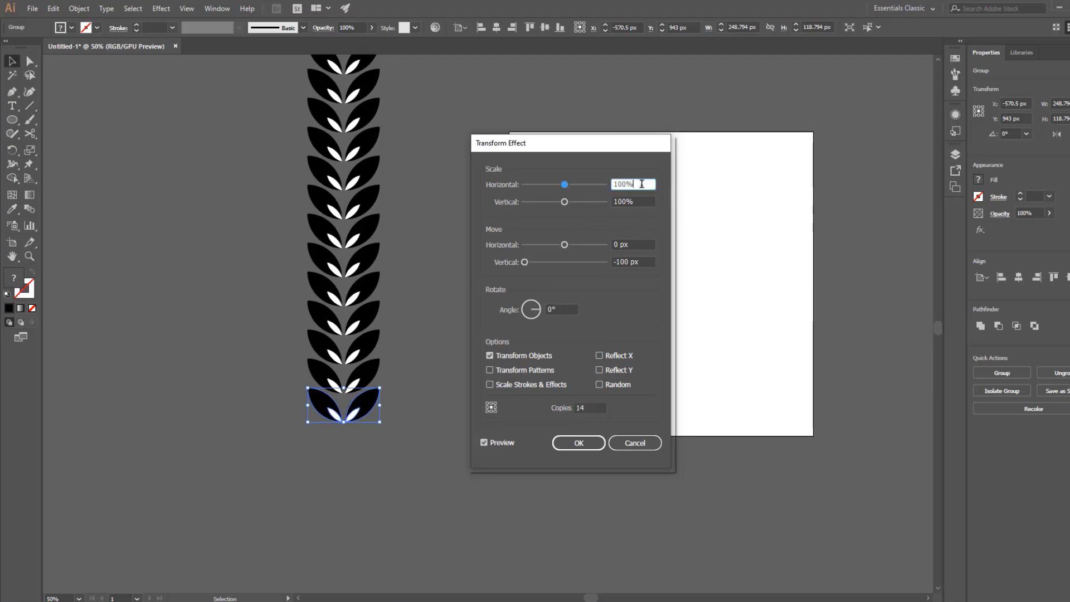
key("Down")
key("Down")
key("Down")
key("Down")
key("Down")
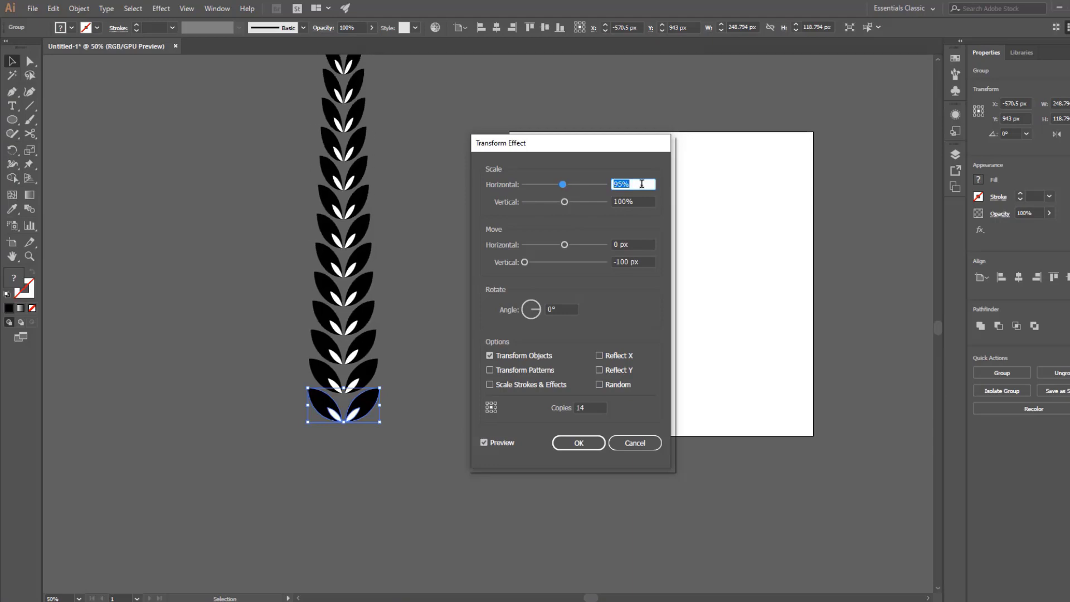
key("Up")
key("Up")
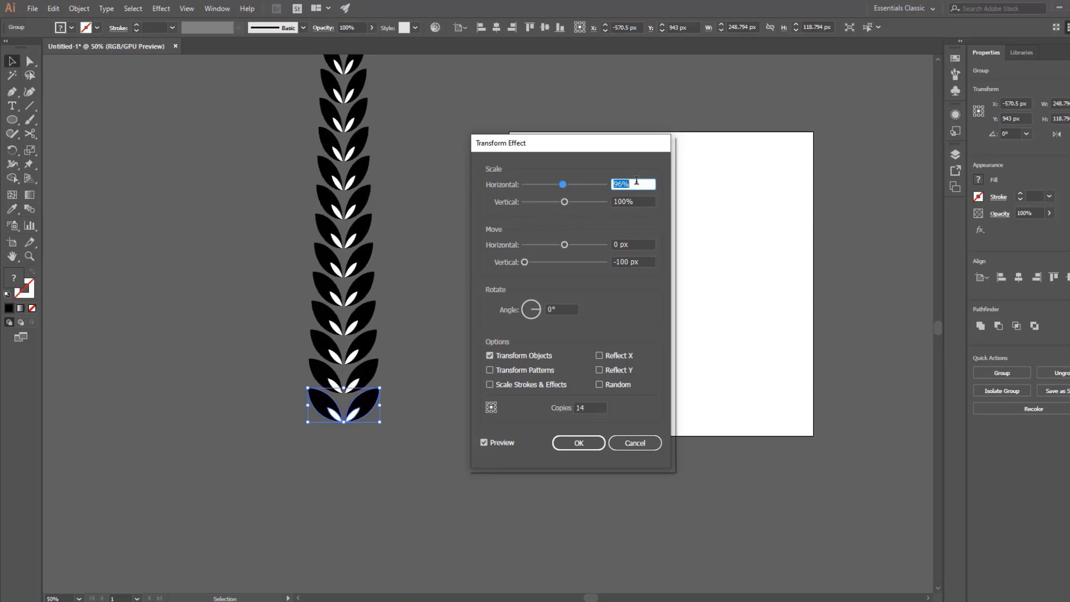
left_click(641, 202)
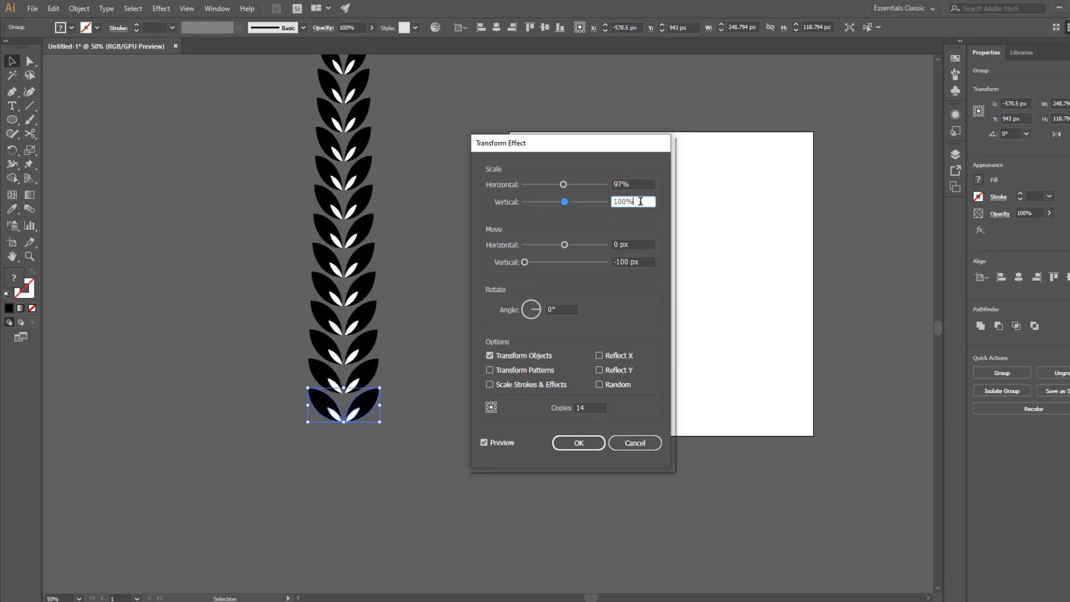
key("Down")
key("Down")
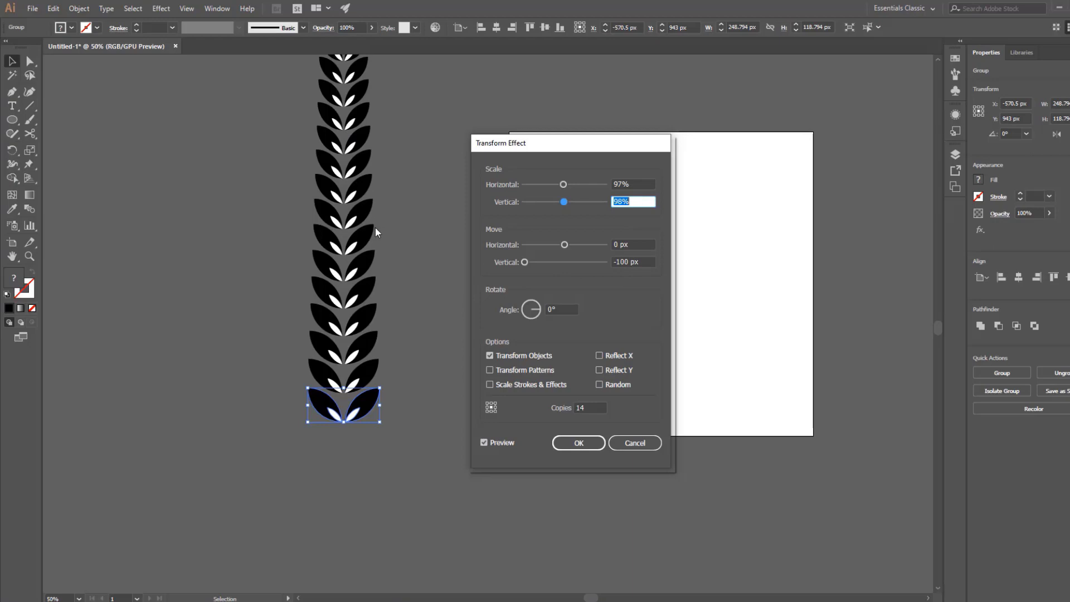
left_click(577, 443)
left_click_drag(449, 322, 433, 424)
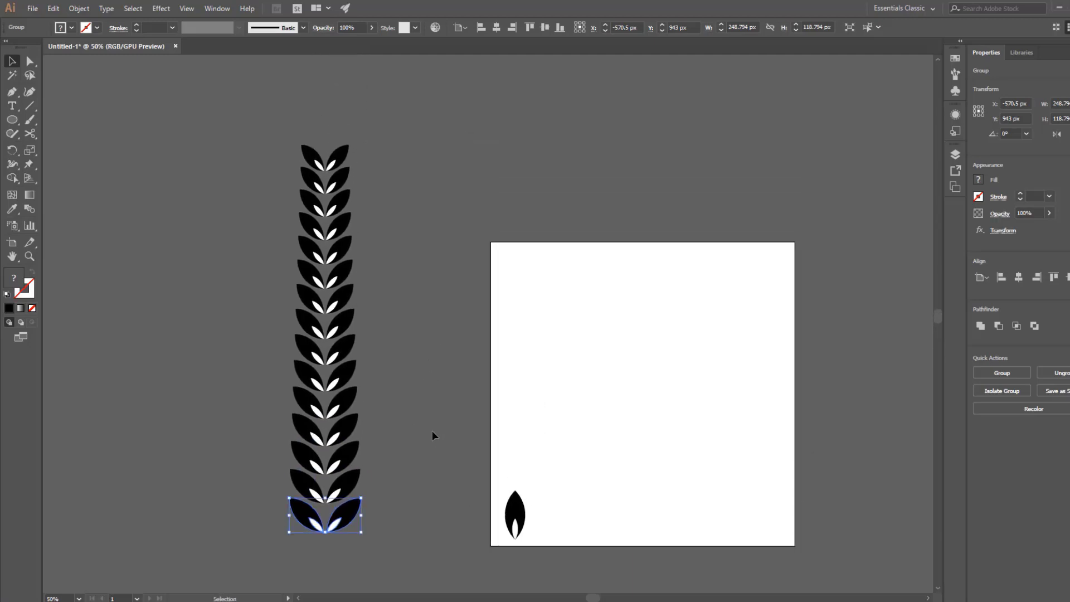
left_click(433, 433)
Move the single upright leaf from the artboard to the tip of the leaf stack and center it horizontally with the stack.
left_click(516, 510)
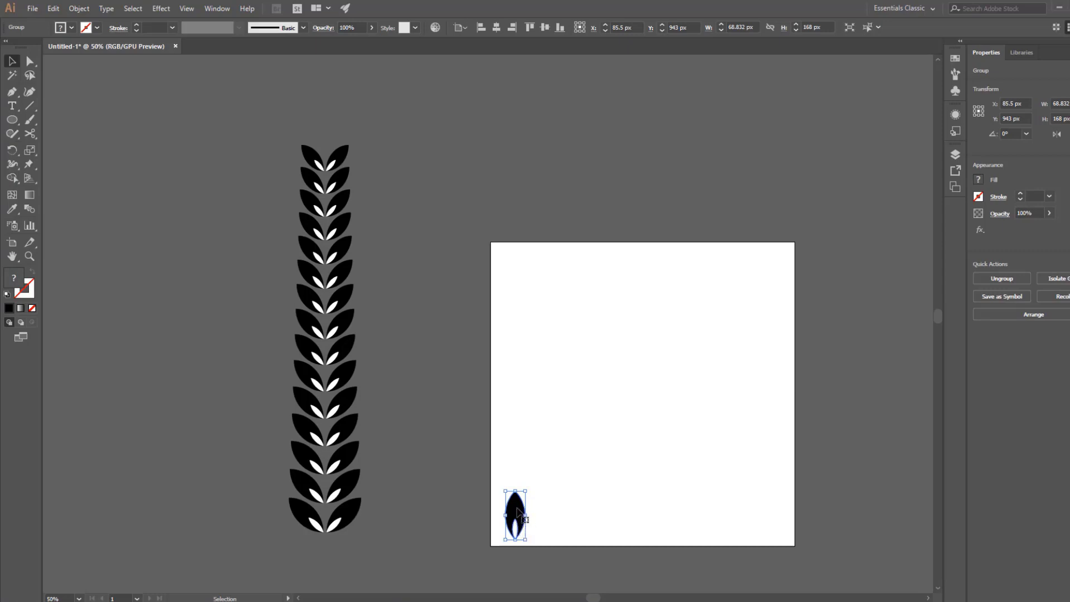
left_click_drag(518, 509, 325, 121)
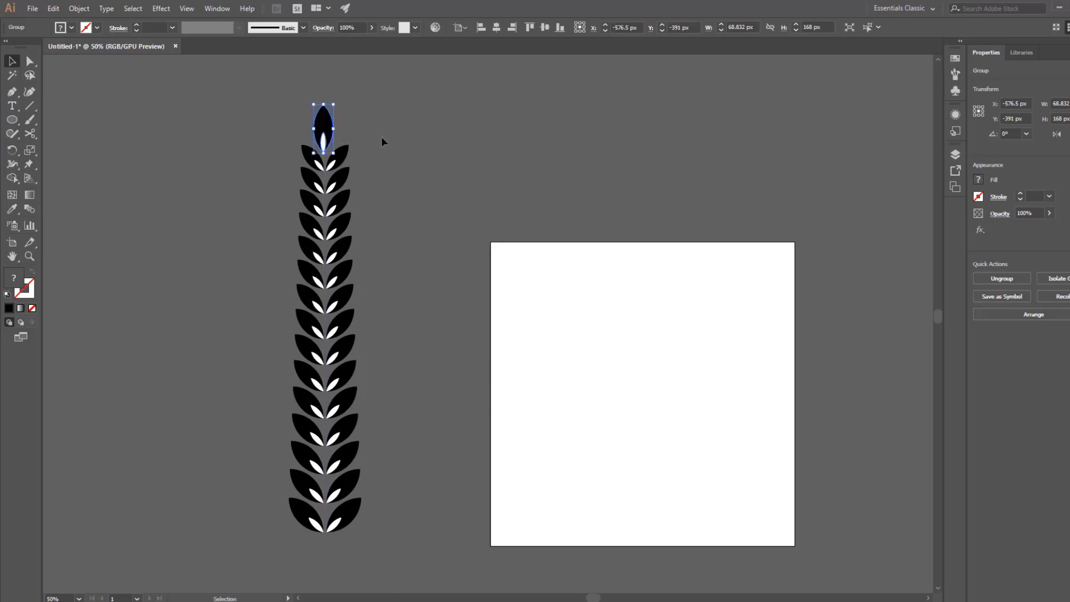
left_click(381, 136)
left_click_drag(210, 579, 343, 516)
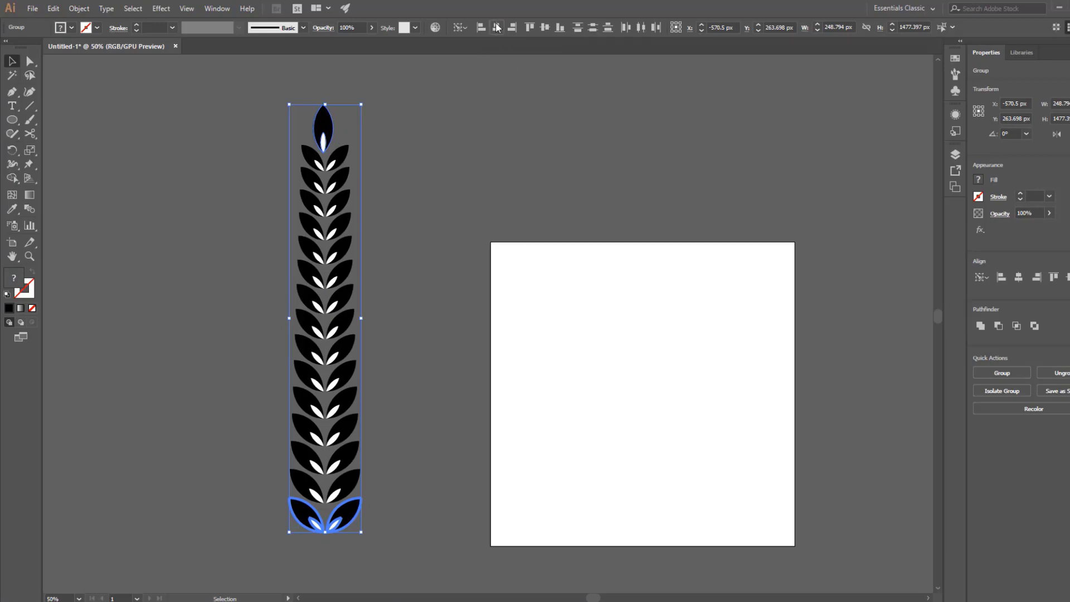
left_click(472, 122)
Scale the tip leaf down proportionally, keeping its lower point in place above the topmost leaf pair.
key("z")
left_click(387, 160)
left_click(435, 297)
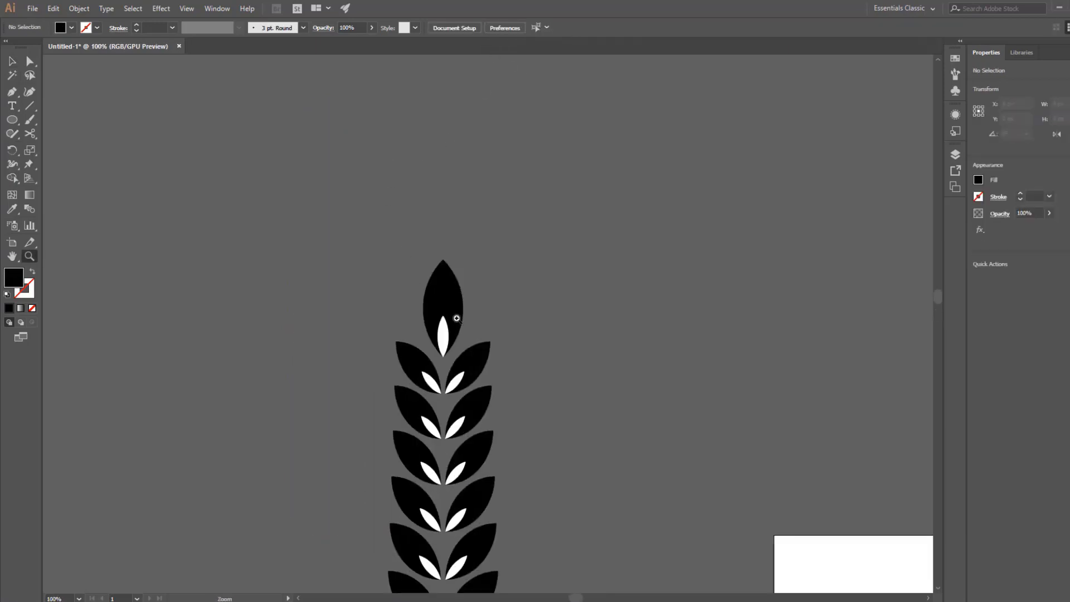
left_click(456, 318)
key("v")
left_click(485, 325)
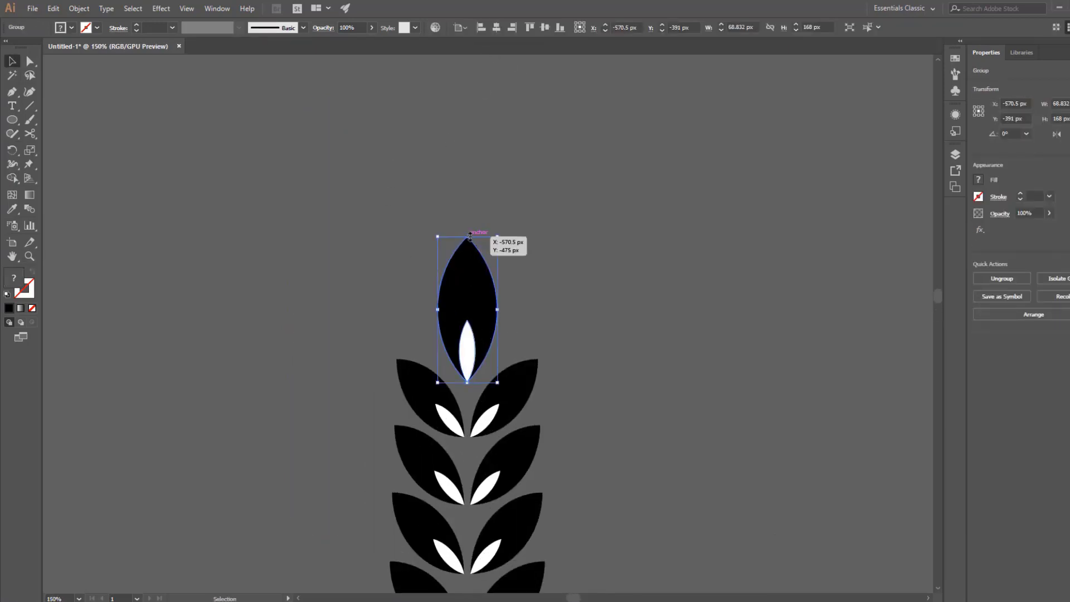
left_click_drag(468, 235, 467, 280)
left_click(626, 300)
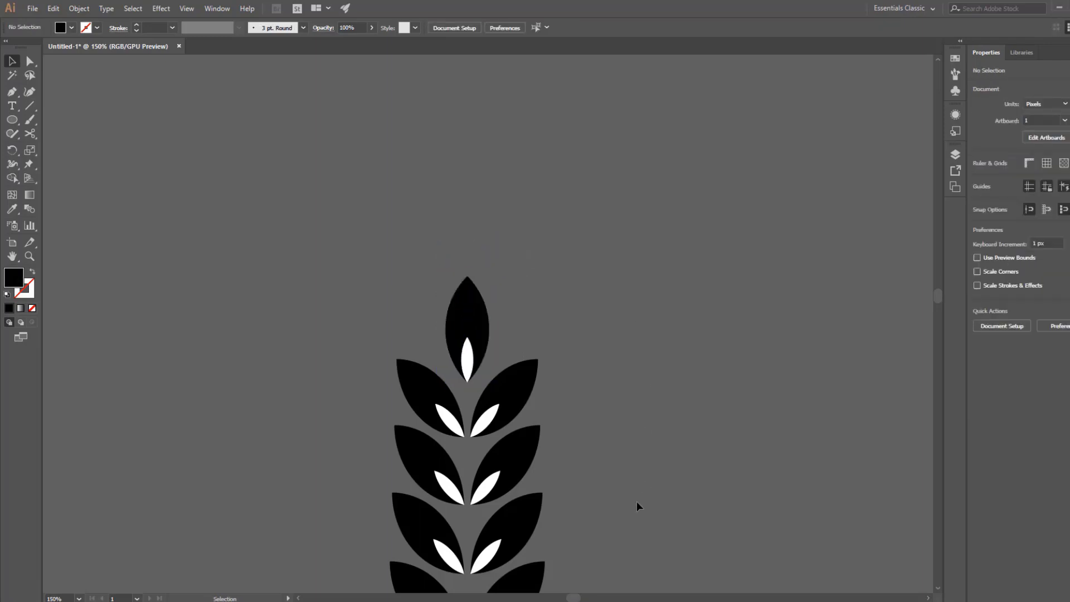
Draw a vertical line about 1383 px long from the tip leaf's base through the stack's center to just below the lowest leaves.
key("z")
left_click(572, 405, "alt")
left_click(598, 425, "alt")
left_click(501, 413, "alt")
left_click_drag(501, 353, 449, 299)
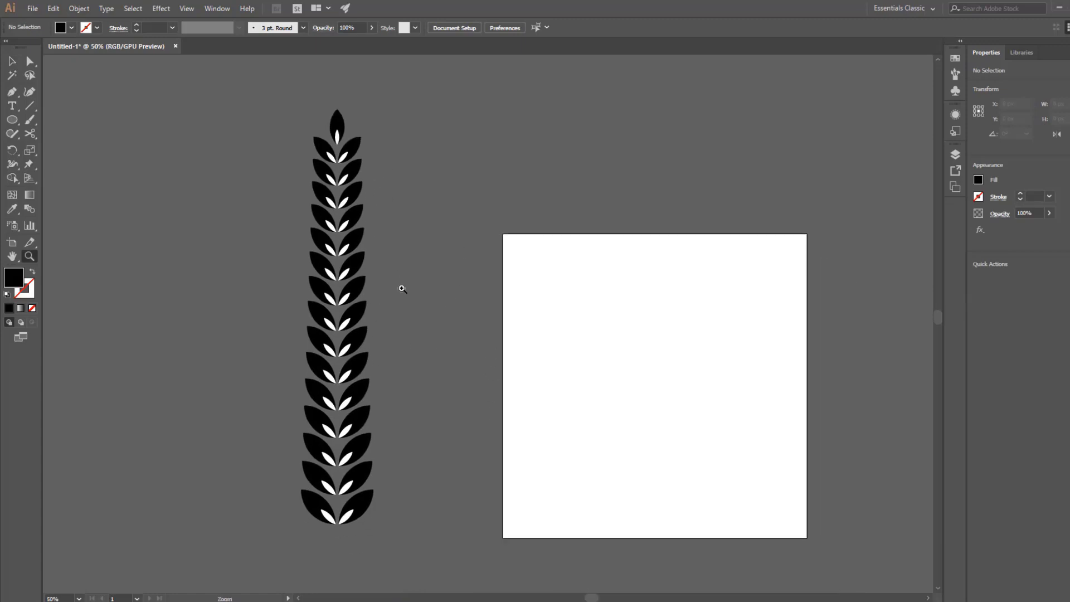
key("v")
left_click(31, 108)
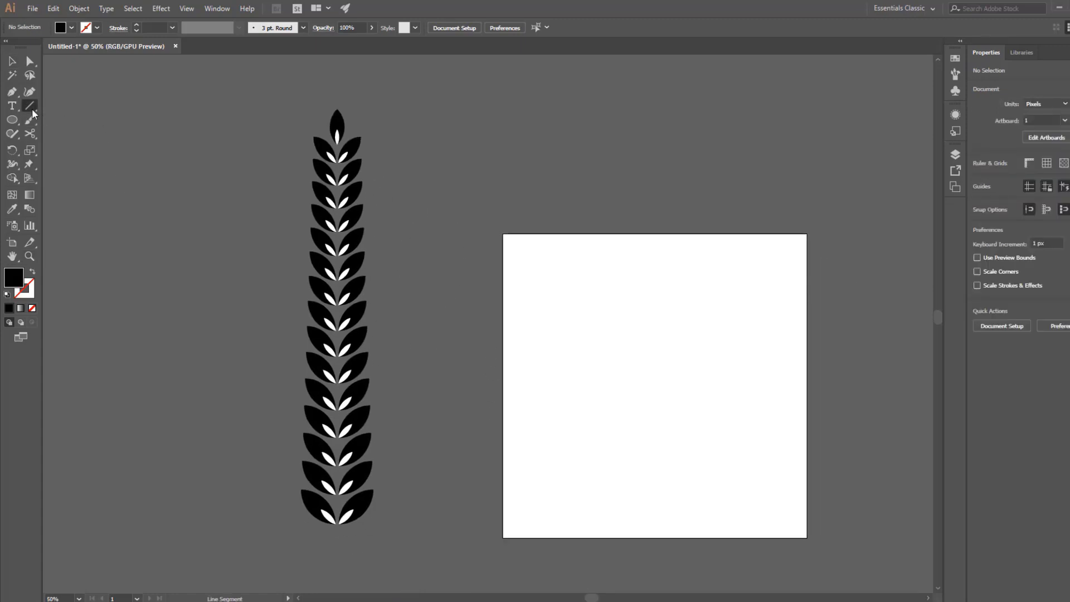
left_click_drag(337, 144, 322, 549)
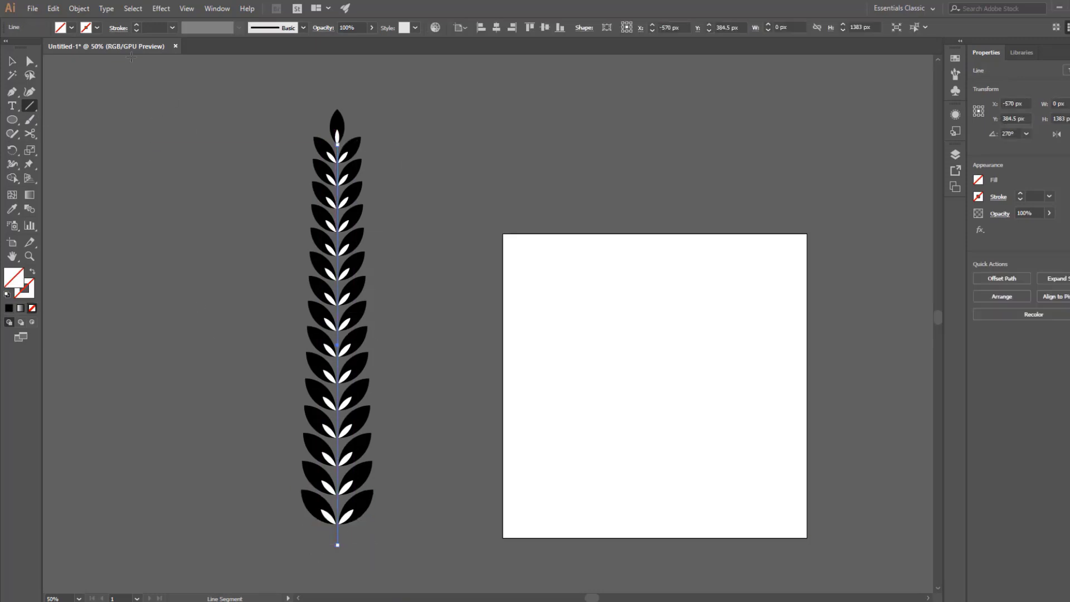
Give the vertical stem line a black stroke with a weight of 5 pt.
left_click(97, 28)
left_click(32, 47)
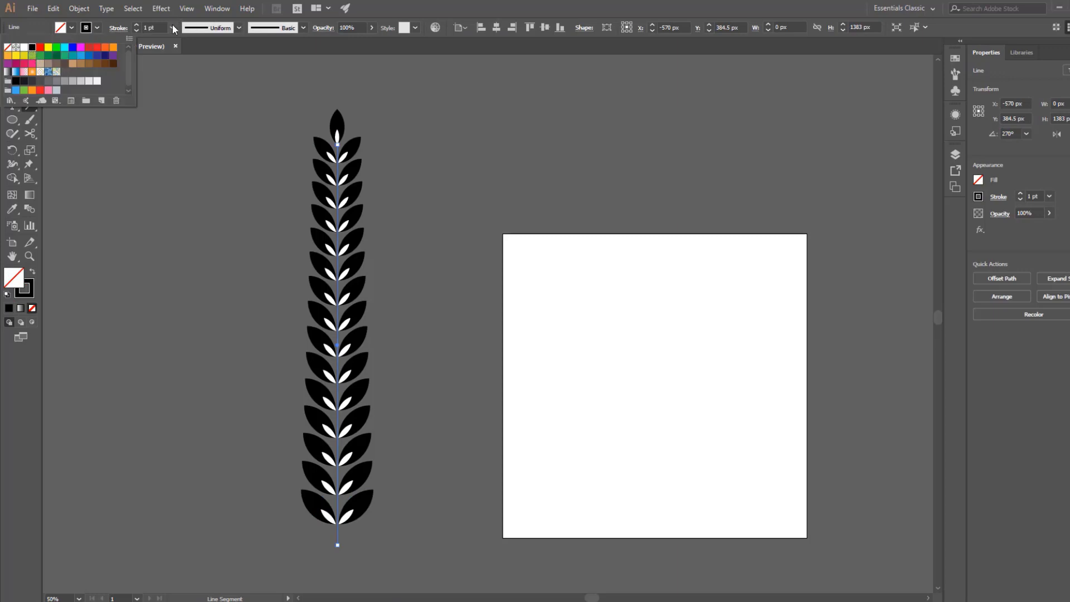
left_click(172, 27)
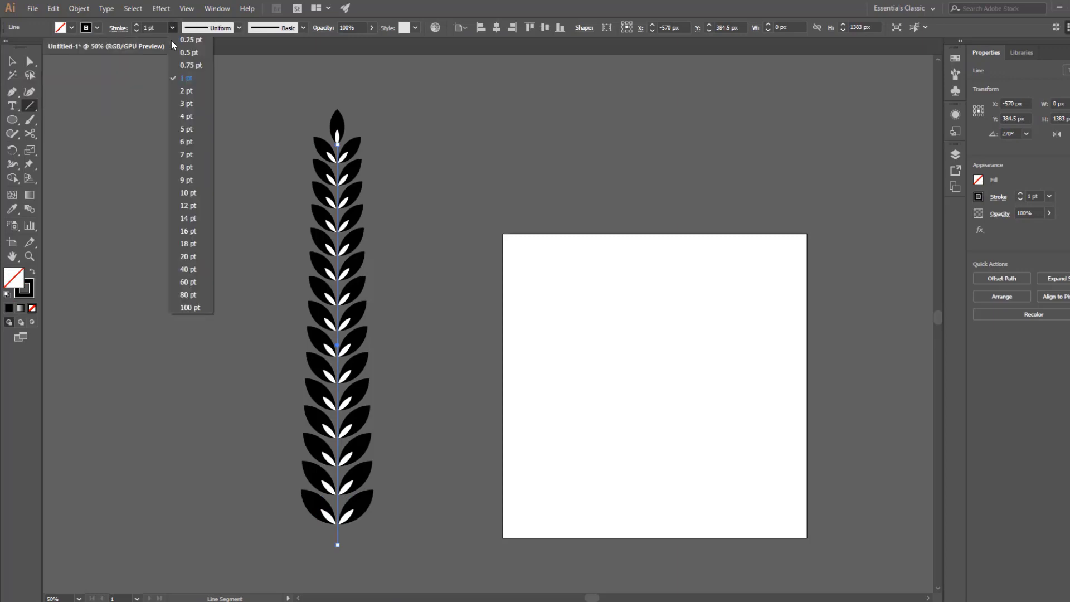
left_click(186, 129)
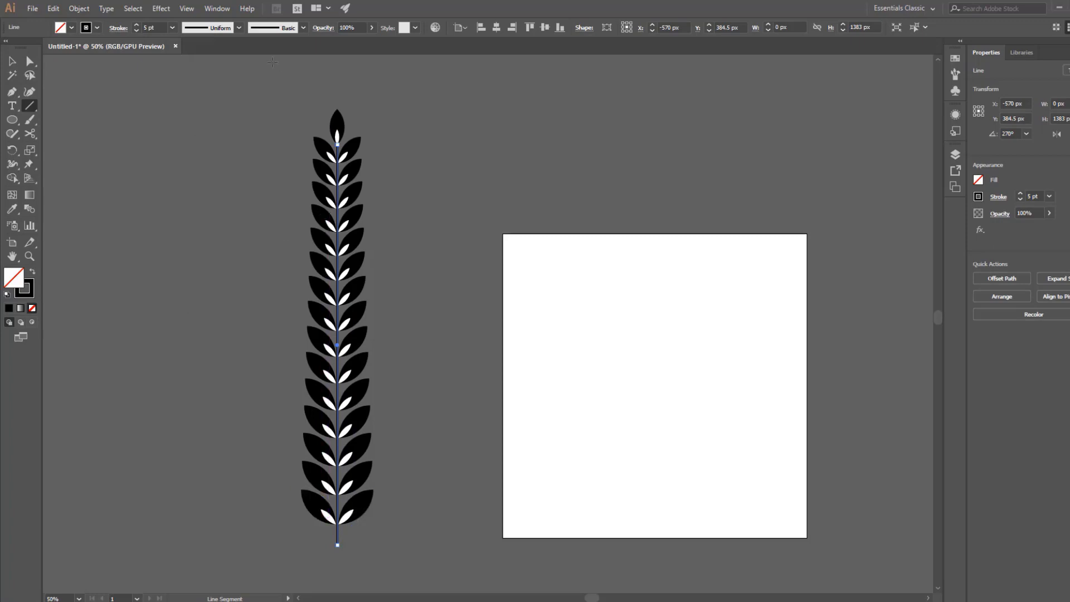
Apply the variable width profile that tapers from one thick end to a point to the stem, and deselect it.
left_click(239, 28)
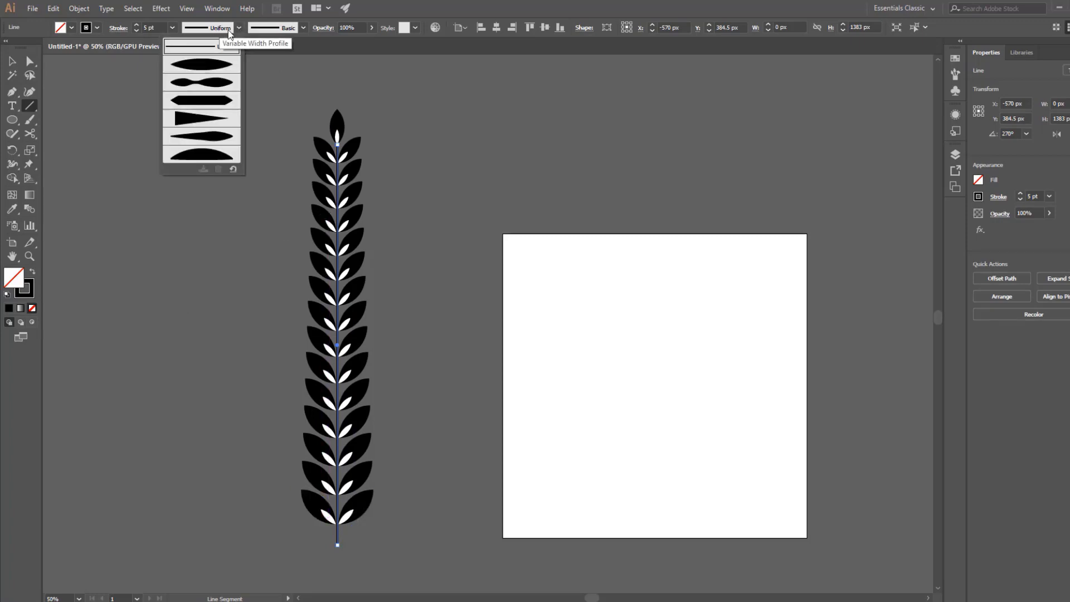
left_click(198, 123)
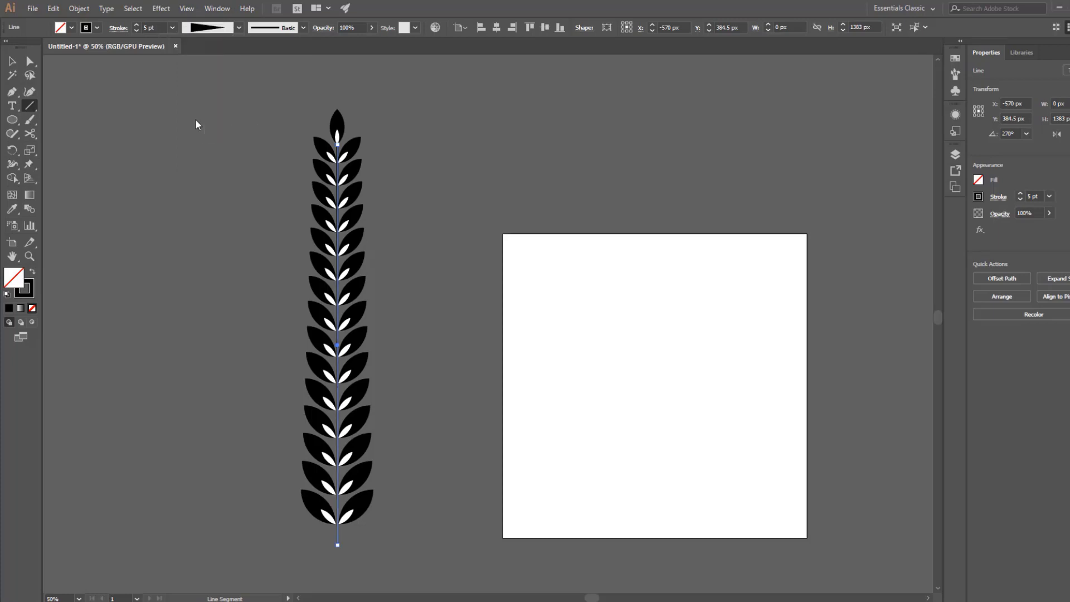
left_click(12, 61)
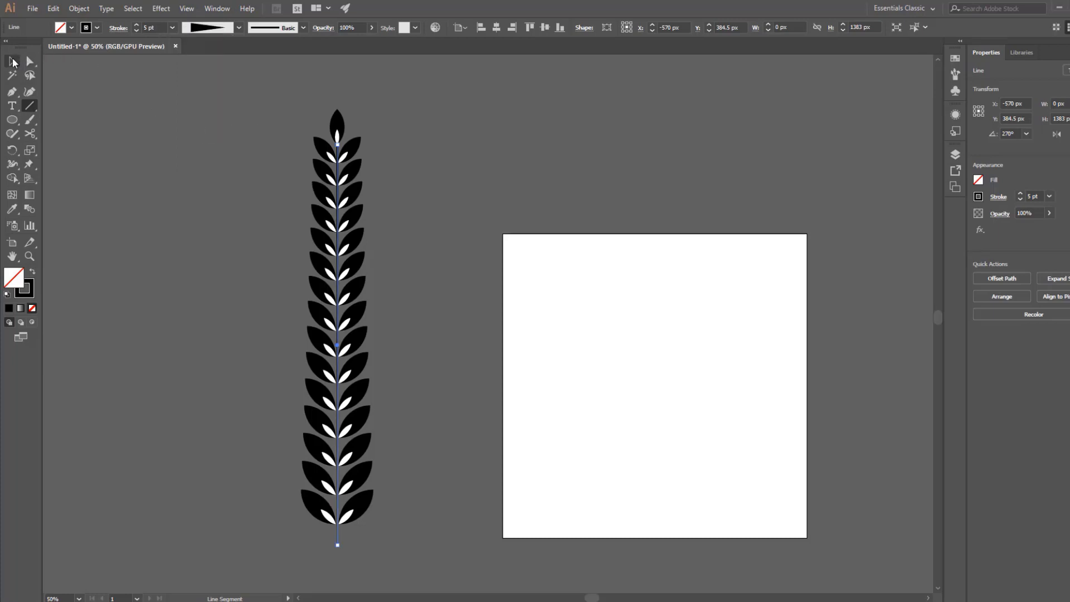
left_click(200, 240)
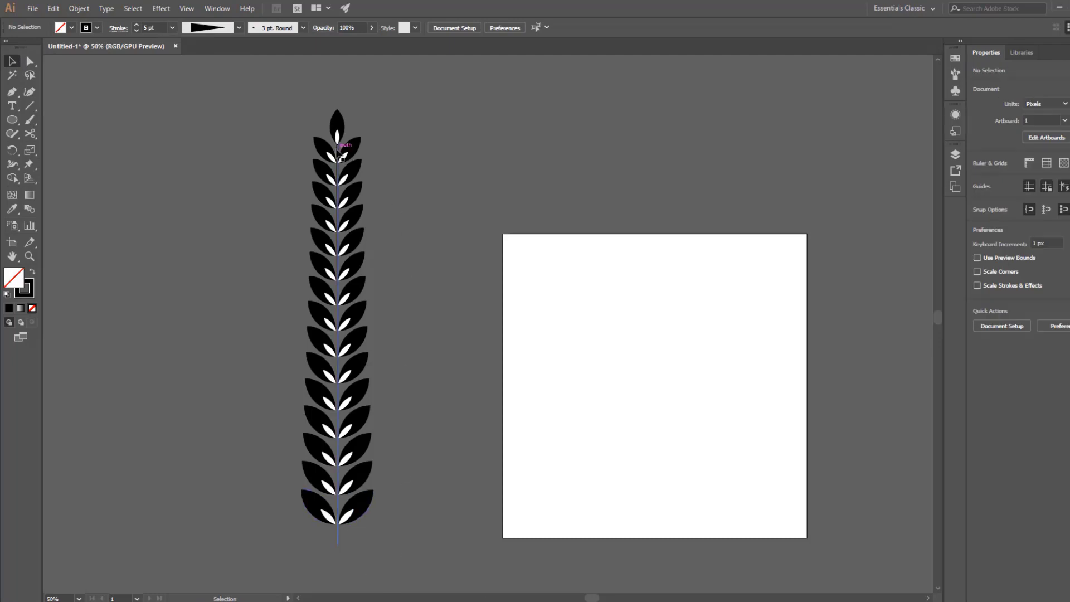
Examine the stem's taper up close, from its lower end below the leaves up to the tip leaf.
key("z")
left_click(349, 539)
left_click(459, 306)
left_click(523, 284)
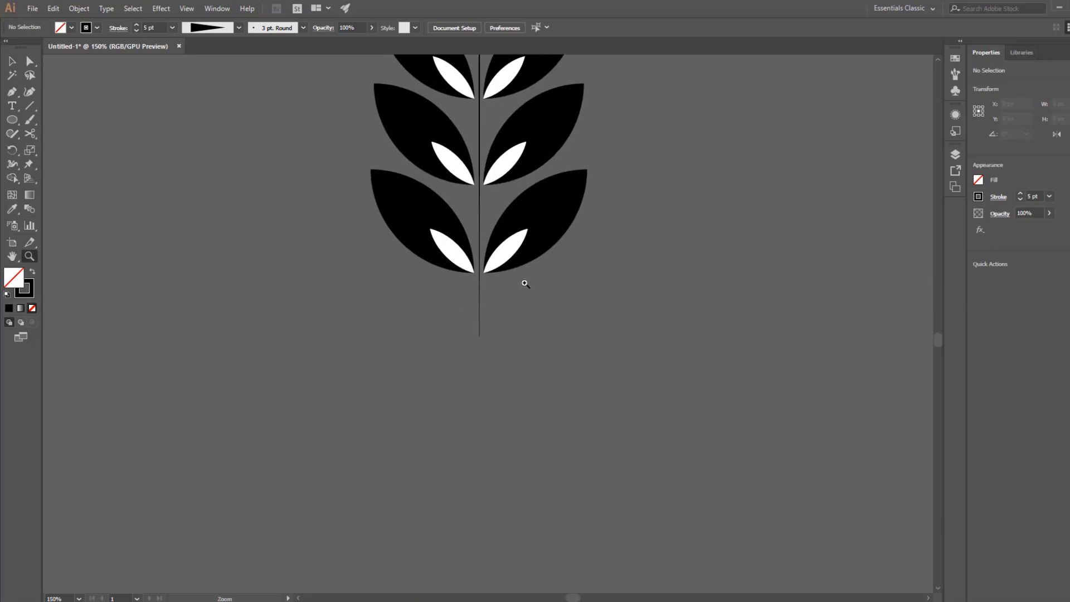
left_click(483, 383)
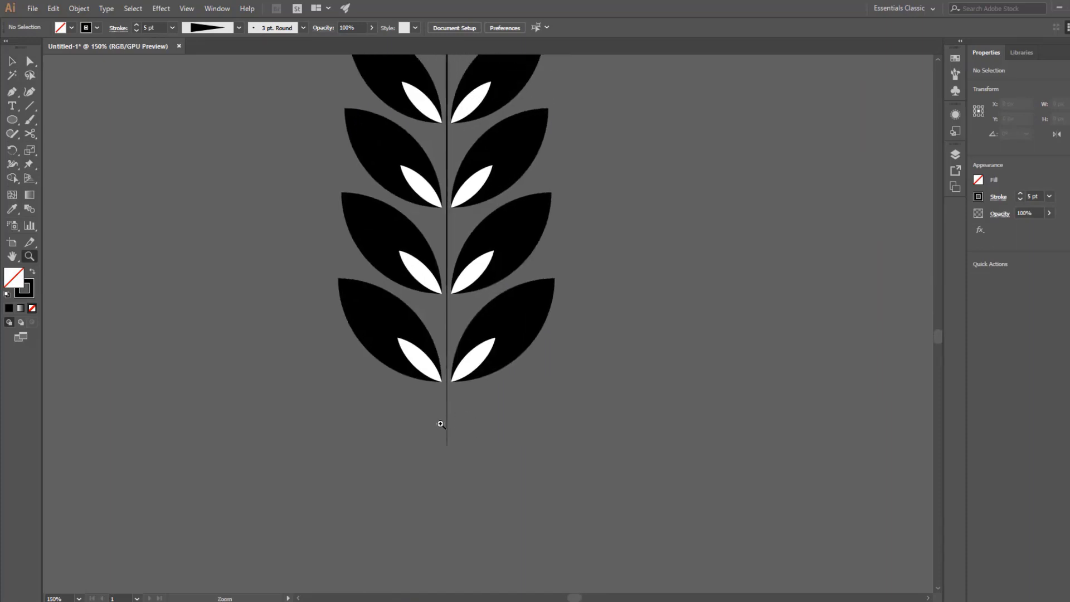
left_click_drag(450, 173, 413, 593)
left_click_drag(421, 61, 402, 505)
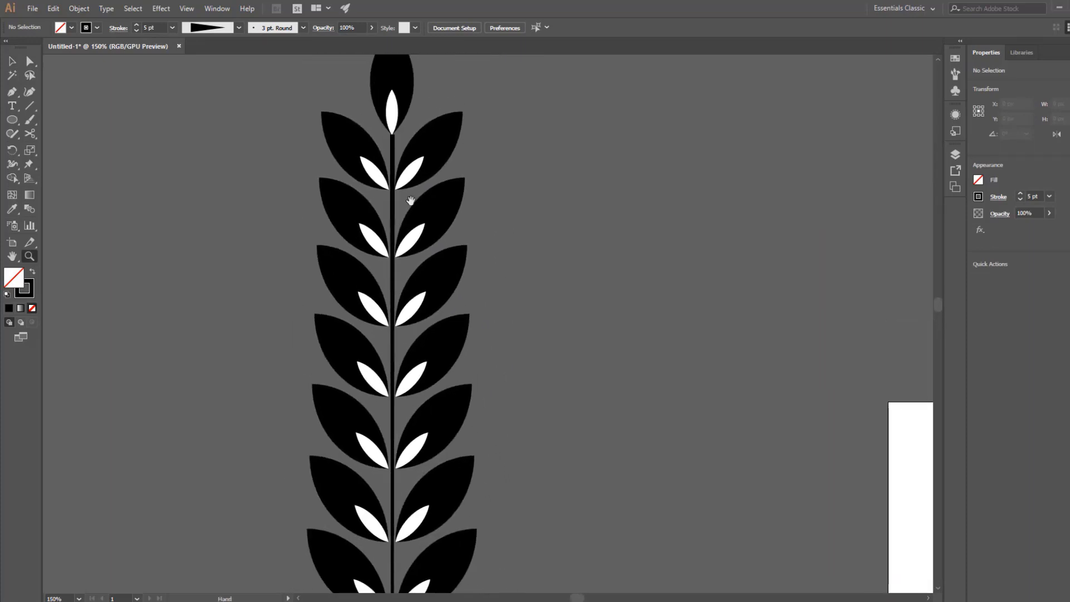
left_click_drag(391, 225, 399, 199)
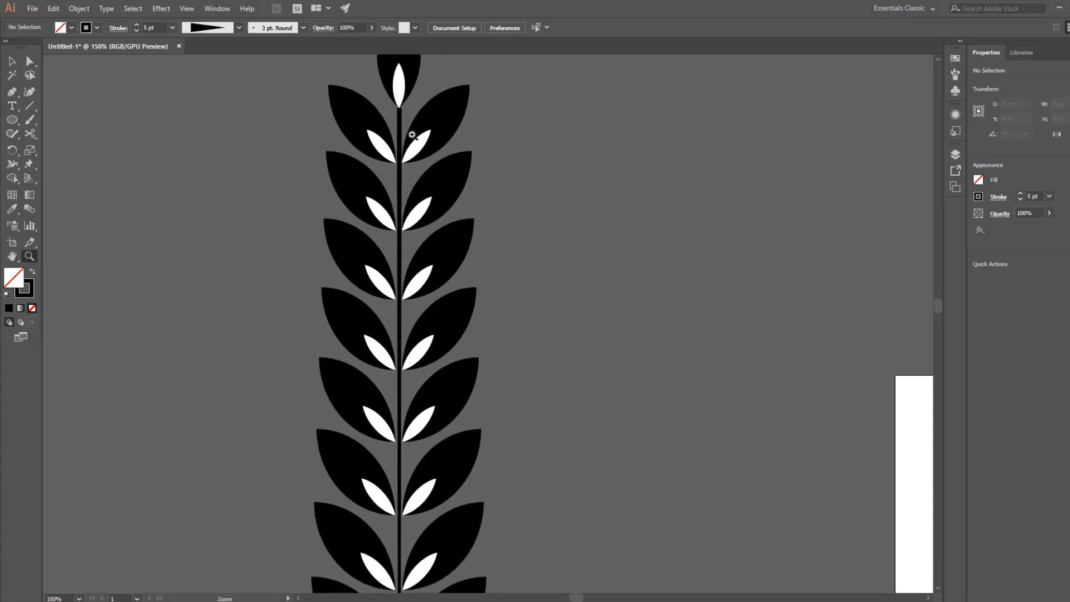
left_click_drag(431, 356, 469, 183)
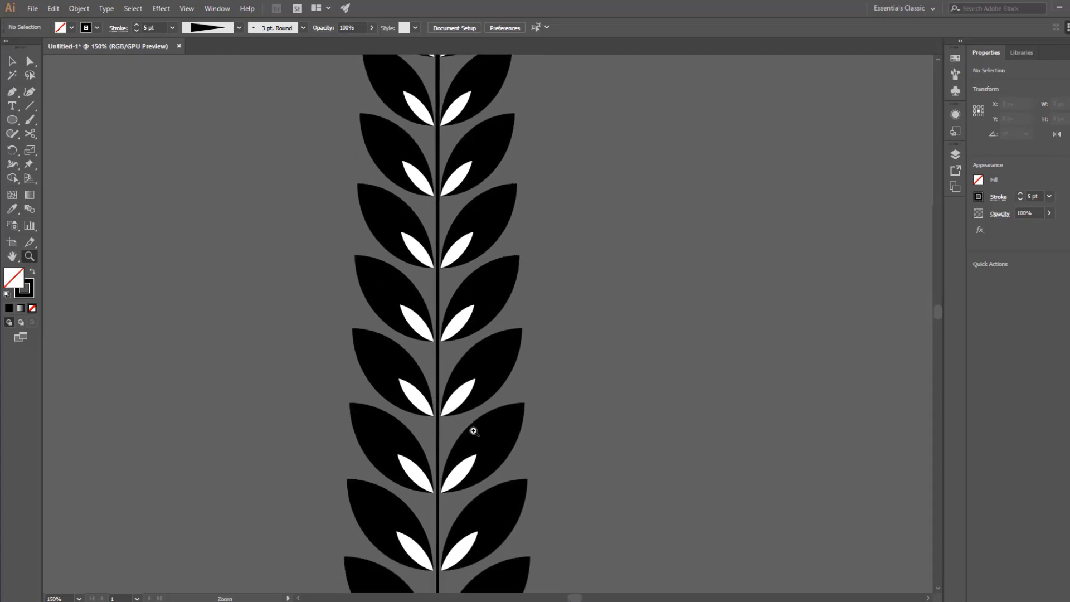
left_click(473, 422, "alt")
left_click(487, 335, "alt")
left_click(496, 379, "alt")
left_click_drag(488, 418, 458, 377)
Flip the stem's width profile along its length so the thick end is at the base and the thin end at the tip.
key("v")
left_click_drag(409, 521, 403, 520)
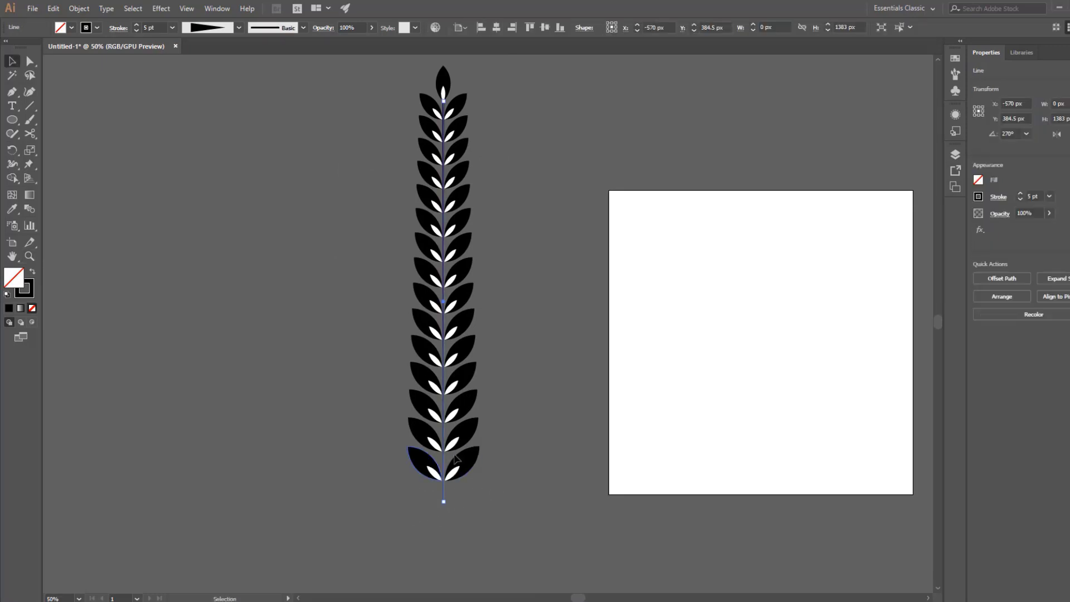
left_click(118, 28)
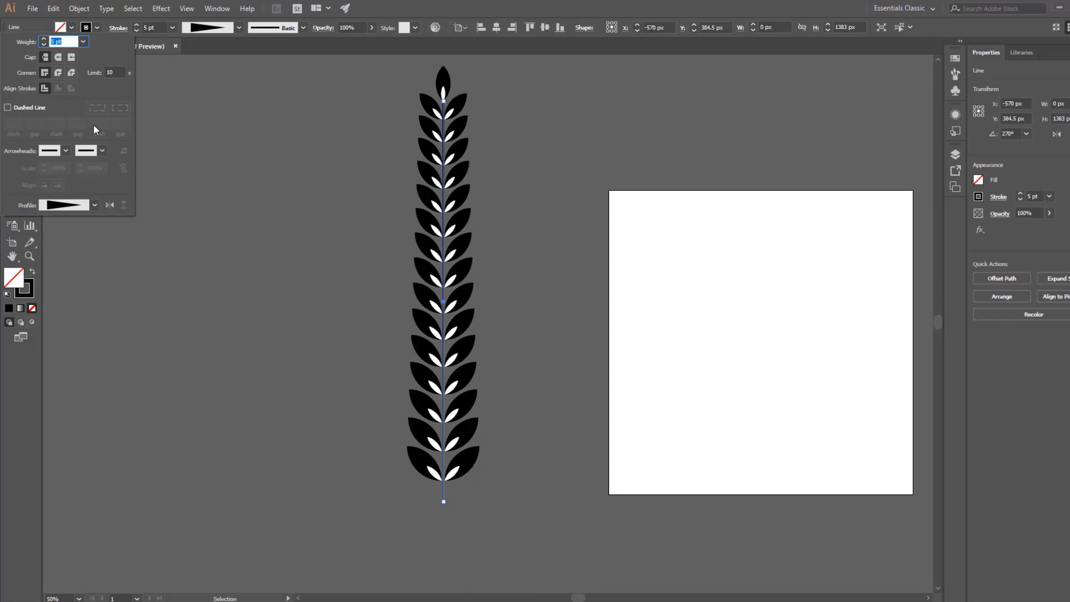
left_click(109, 205)
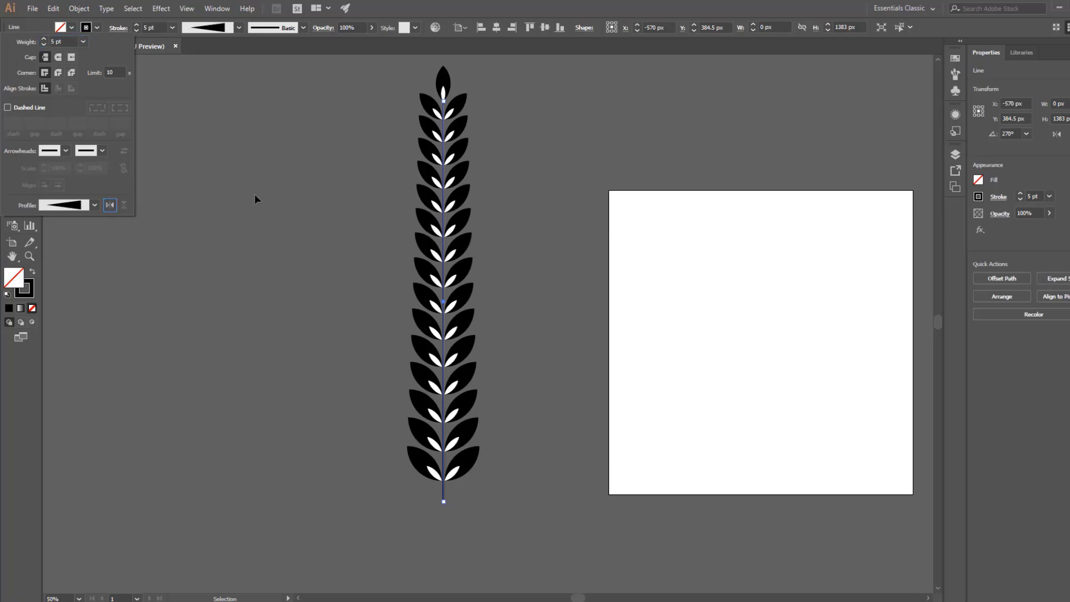
left_click(273, 327)
left_click(445, 503)
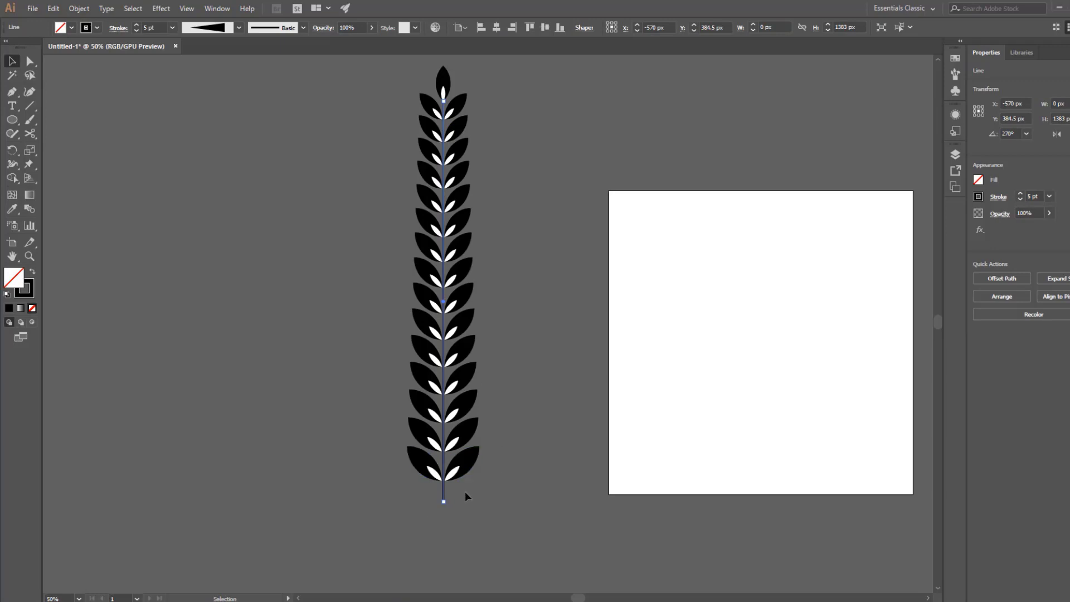
left_click(474, 503)
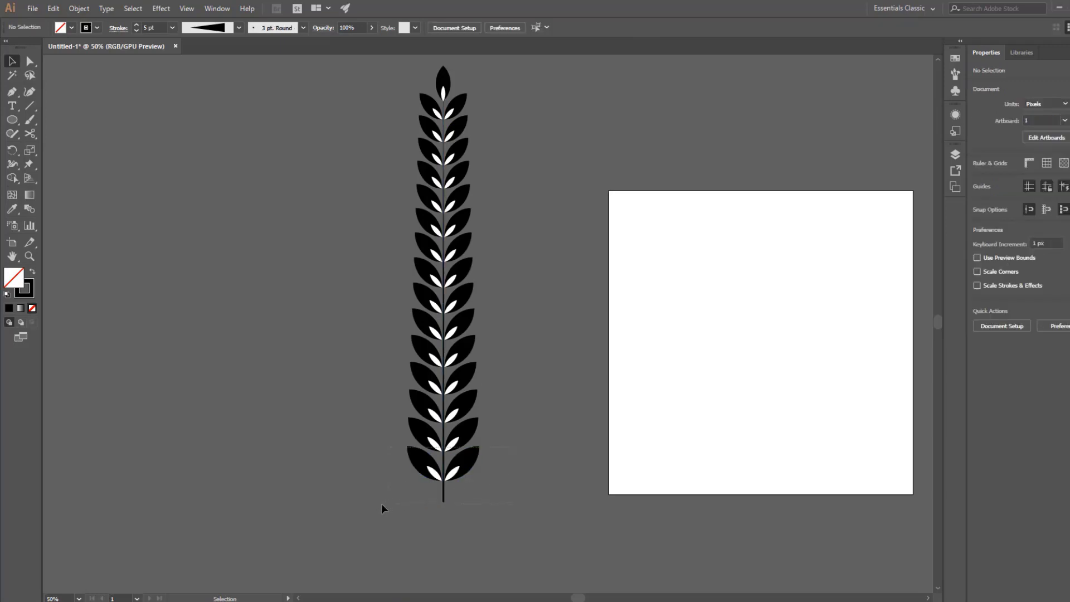
Align the stem and the stack of leaf pairs to a common horizontal center.
left_click_drag(381, 504, 483, 207)
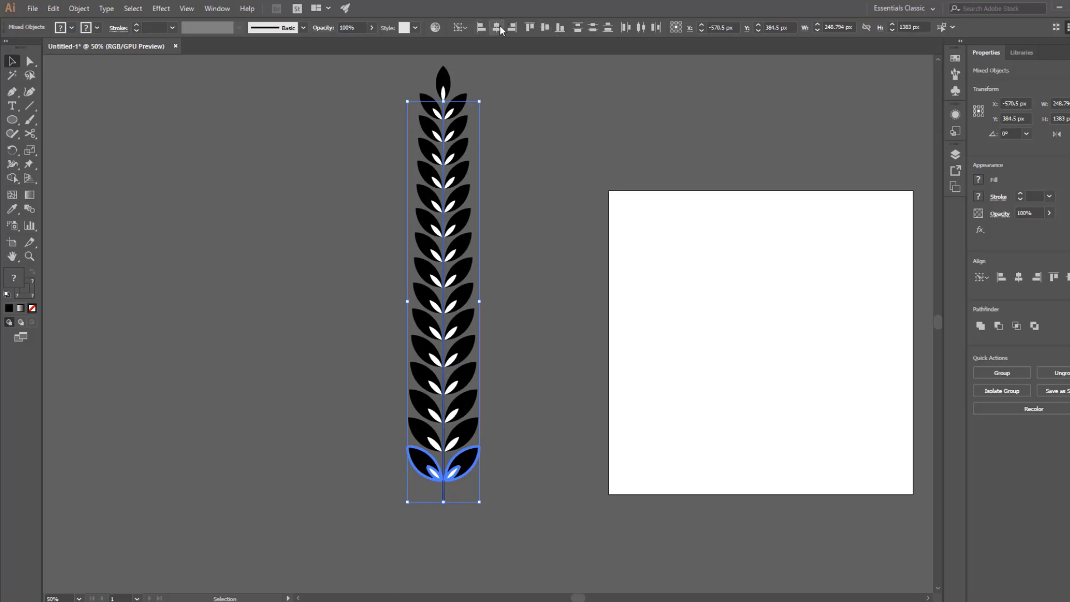
left_click(518, 184)
left_click_drag(541, 244, 516, 266)
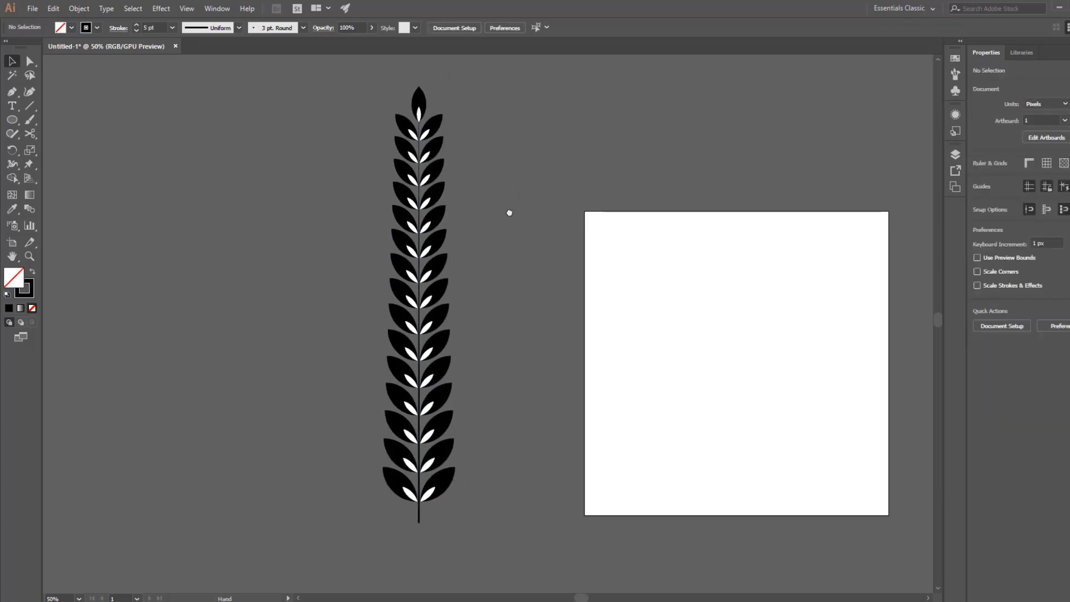
left_click_drag(509, 213, 509, 212)
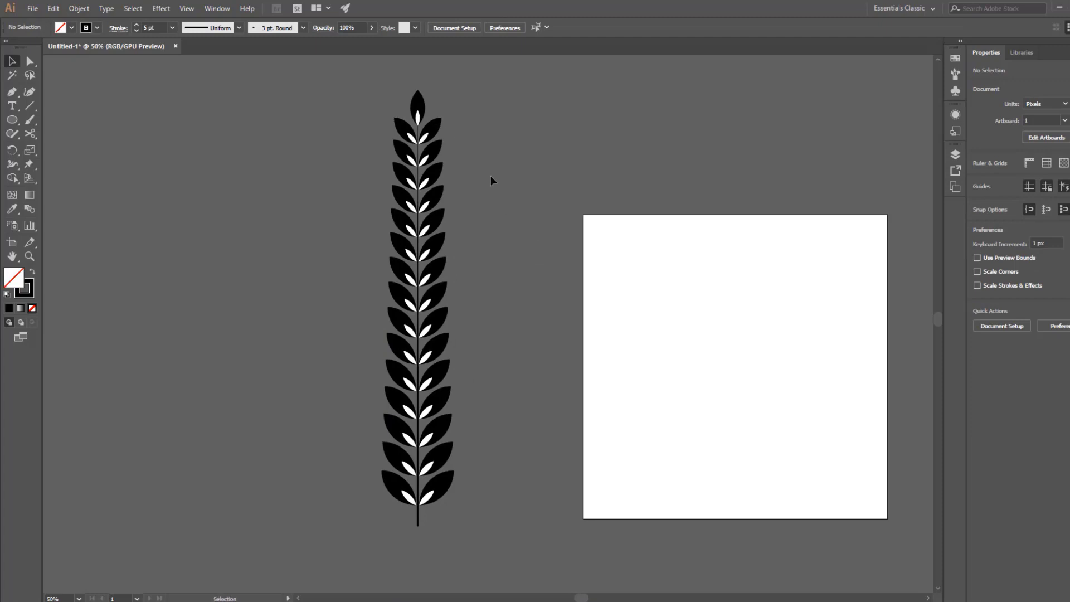
Group the tip leaf, the leaf pairs and the stem into one branch object.
key("ctrl+a")
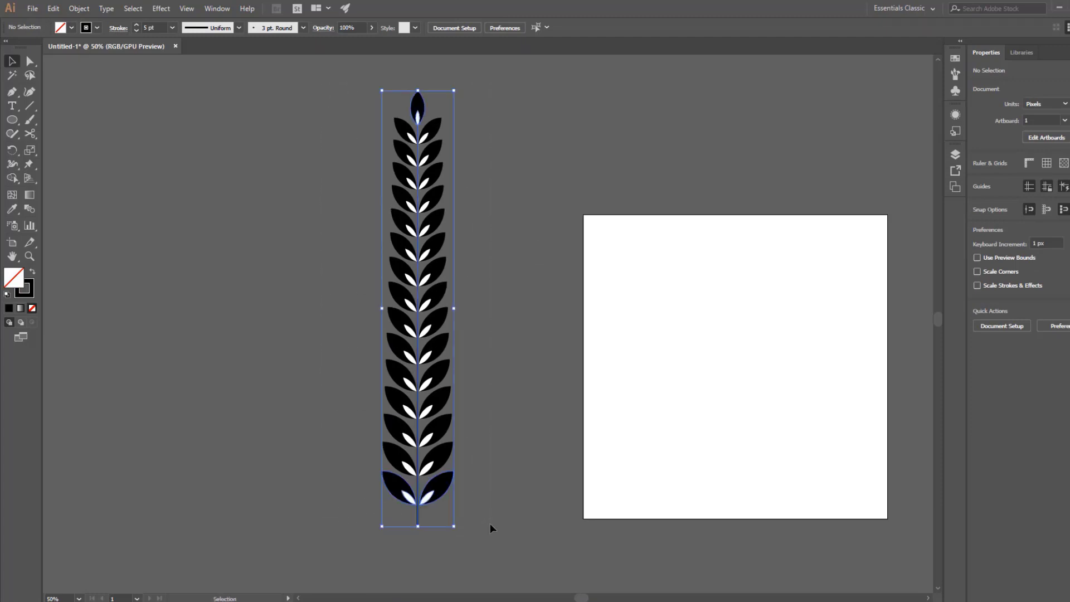
key("a")
key("ctrl+g")
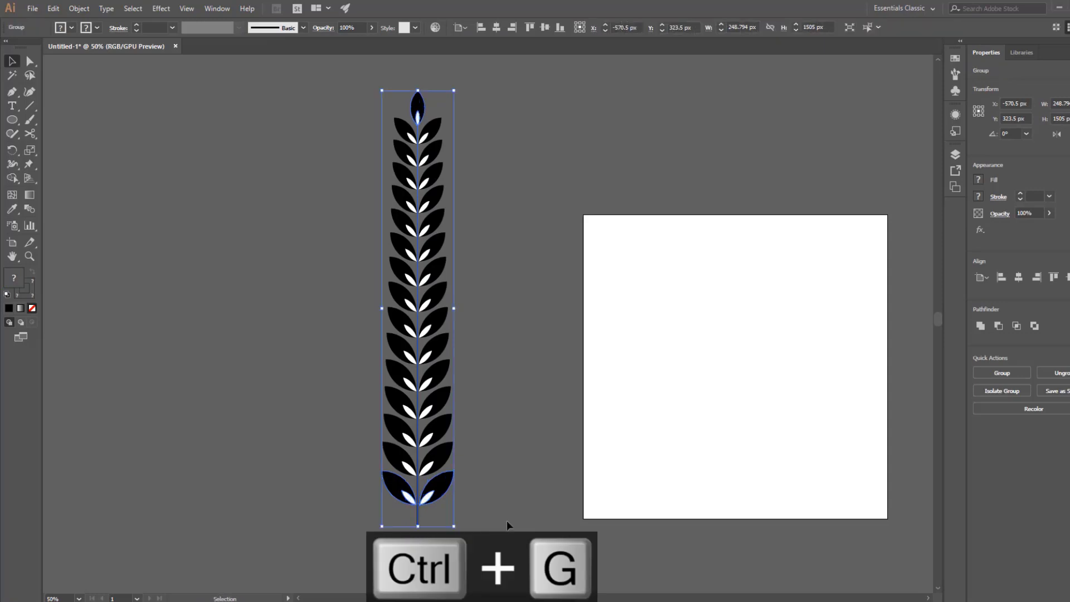
left_click(509, 525)
left_click_drag(526, 393, 433, 392)
left_click(345, 379)
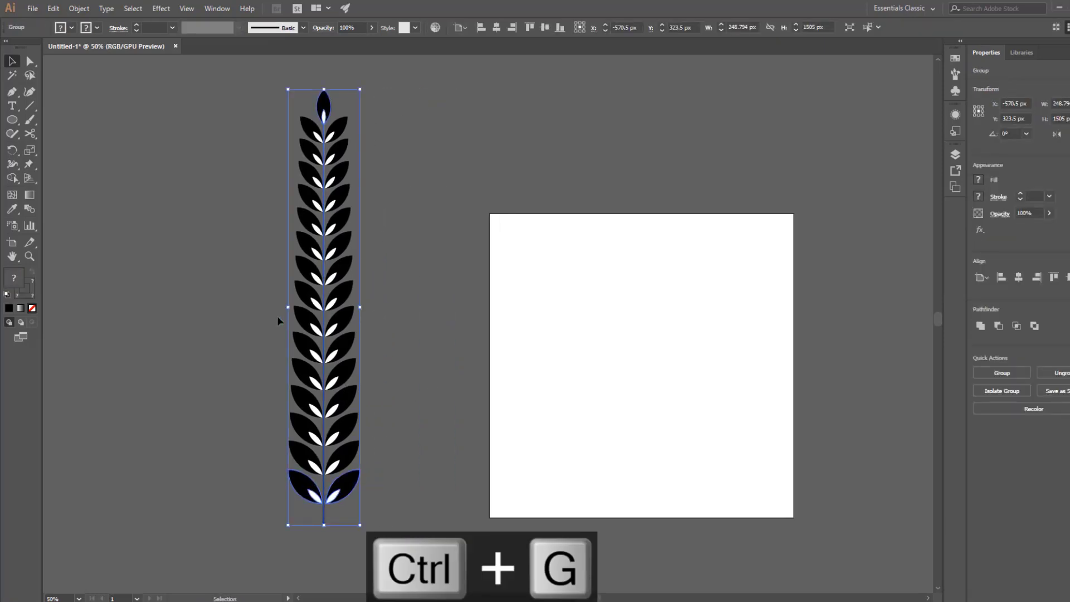
Create an Art Brush from the grouped branch, with the brush direction pointing up toward the tip leaf.
left_click(211, 8)
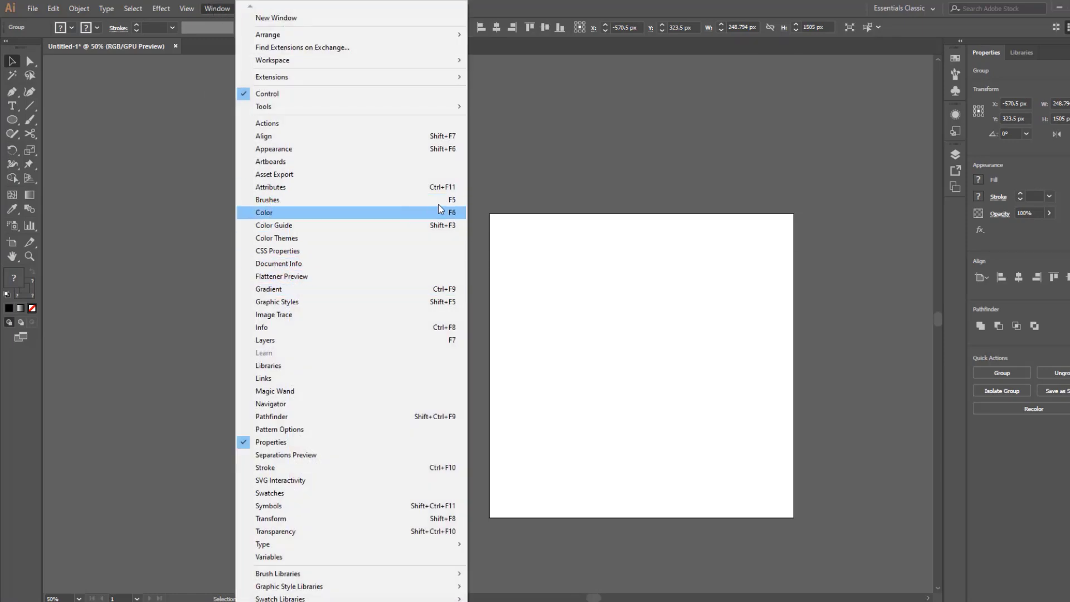
left_click(280, 204)
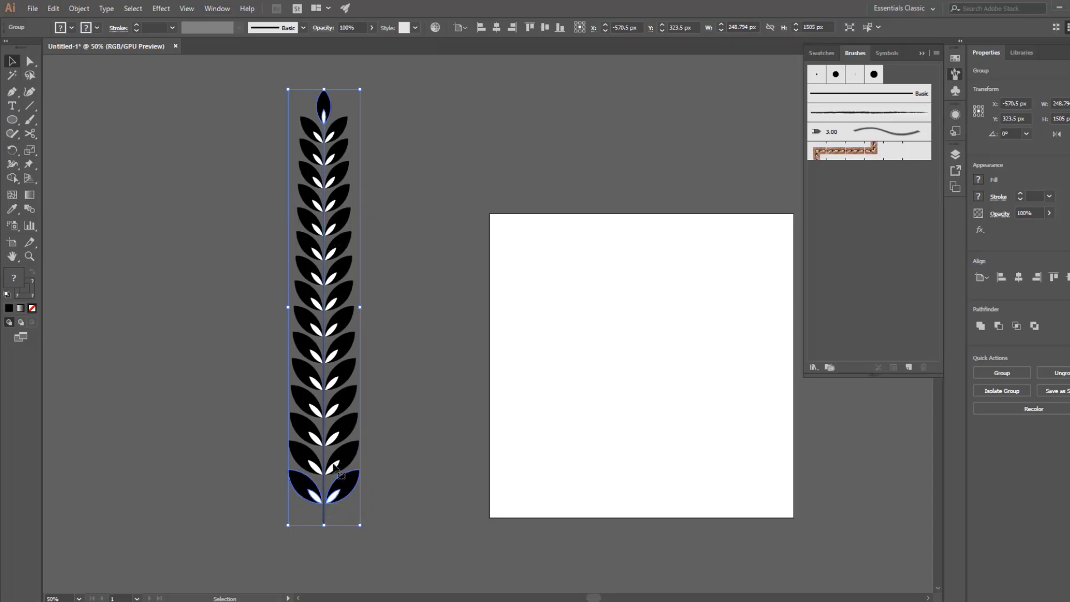
mouse_move(336, 471)
left_mouse_down()
mouse_move(490, 470)
mouse_move(847, 322)
left_mouse_up()
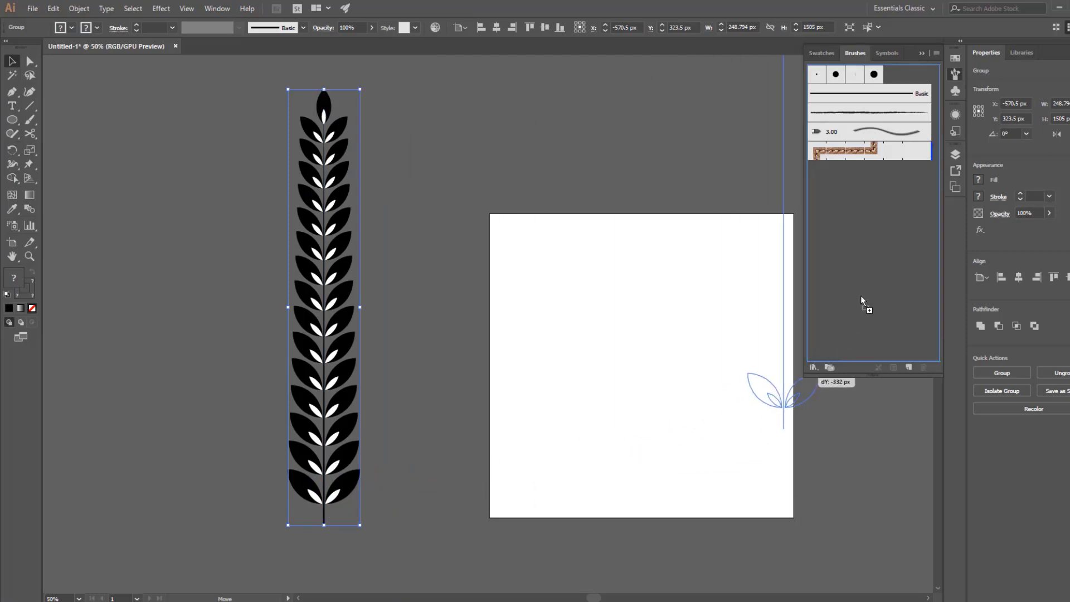
left_click_drag(861, 295, 860, 296)
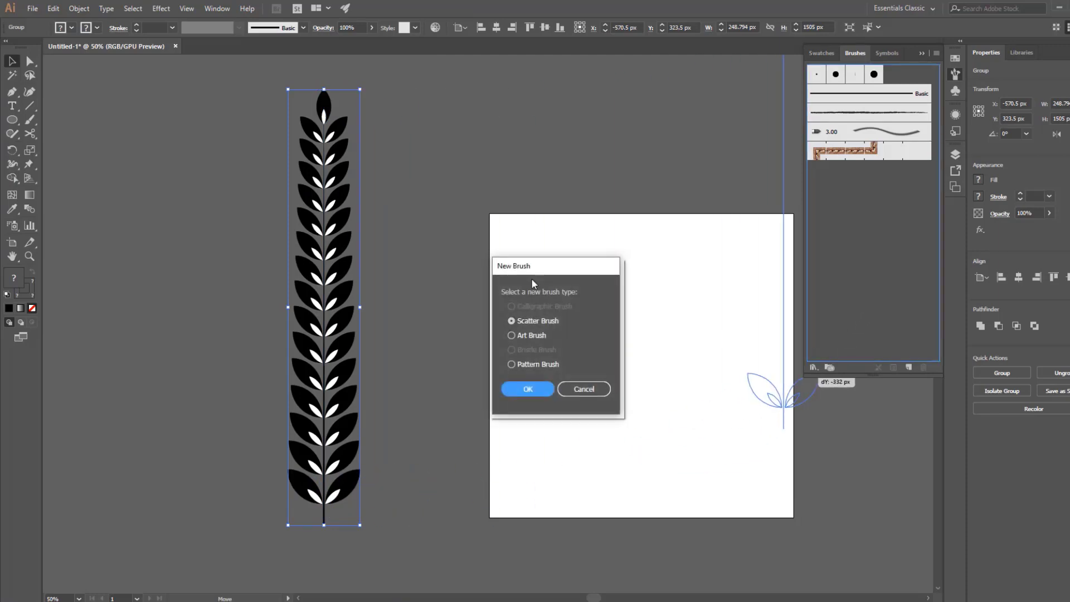
left_click(530, 335)
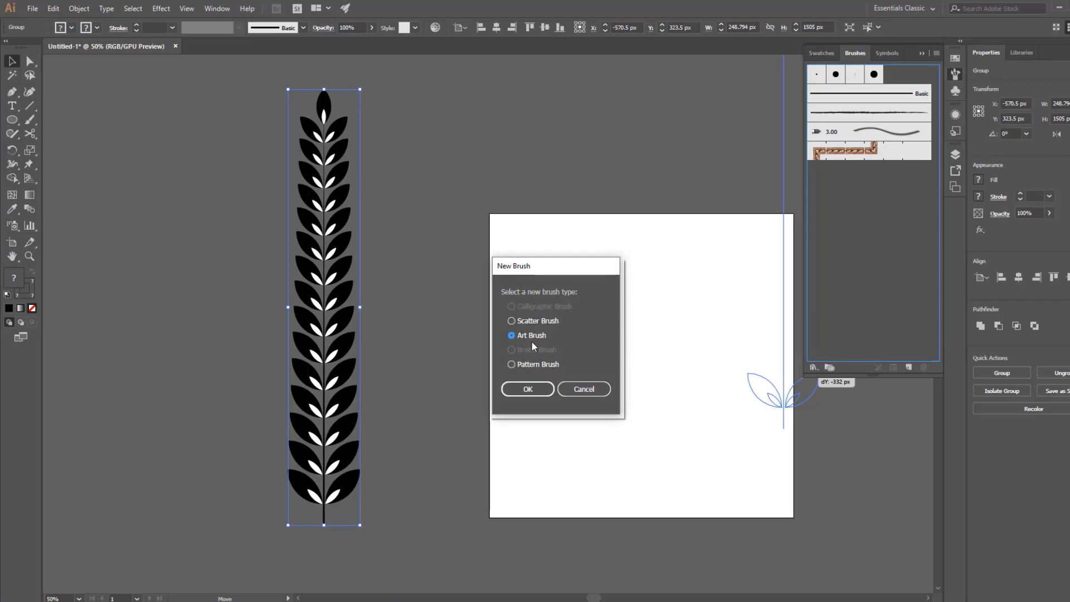
left_click(532, 392)
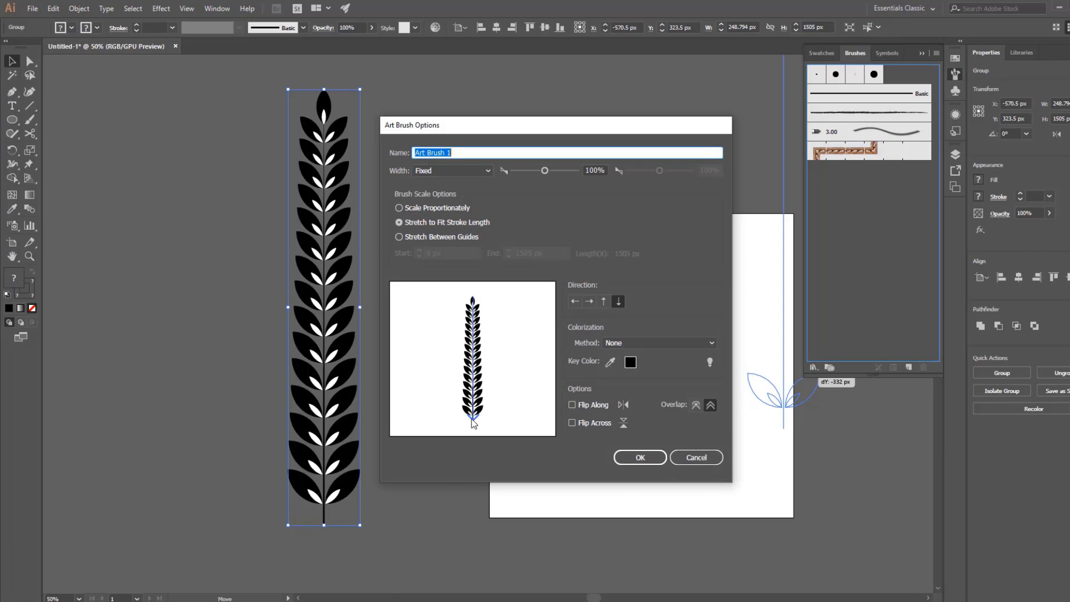
left_click(604, 302)
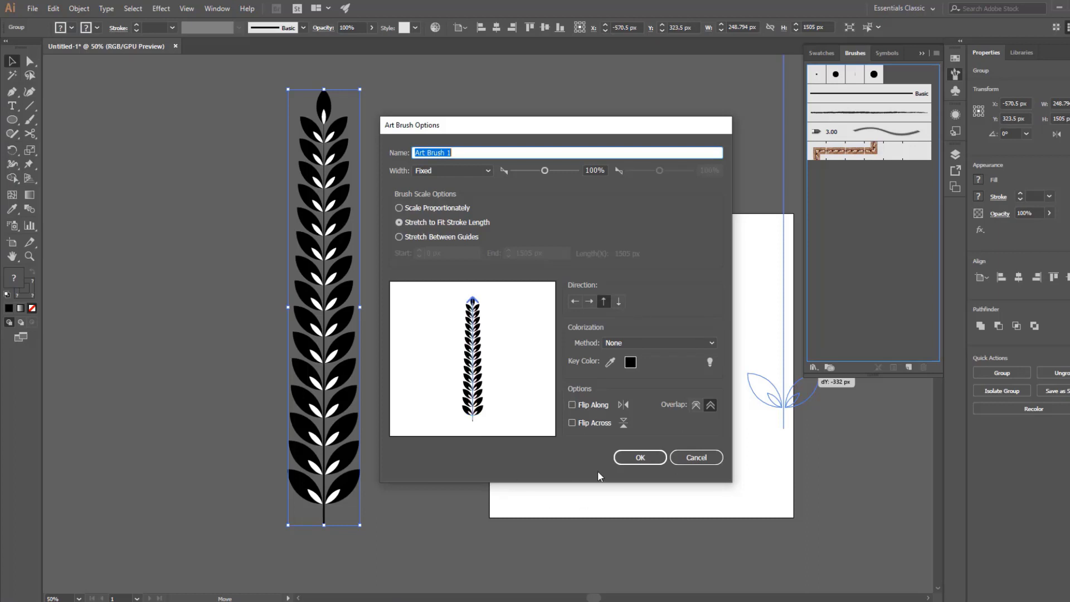
left_click(638, 460)
Draw a circle about 824 px in diameter with no fill and a 1 pt black stroke on the artboard.
left_click(622, 415)
mouse_move(588, 385)
left_mouse_down()
mouse_move(458, 392)
mouse_move(528, 489)
left_mouse_up()
left_click(10, 119)
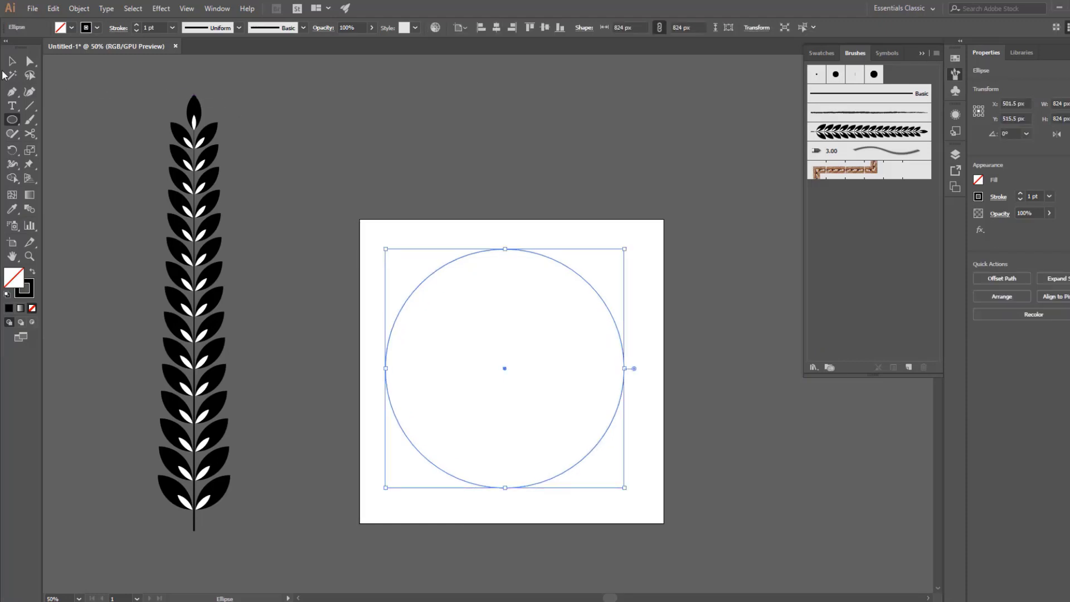
Delete the circle's rightmost anchor point to leave an open left half-circle arc, and deselect it.
left_click(12, 61)
left_click(30, 62)
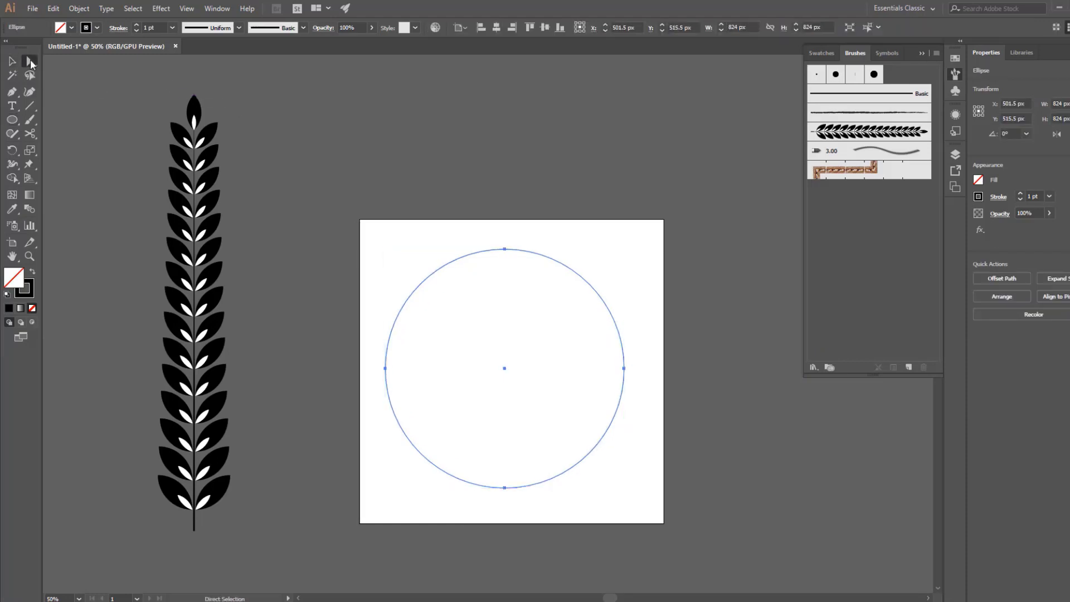
left_click_drag(599, 271, 664, 438)
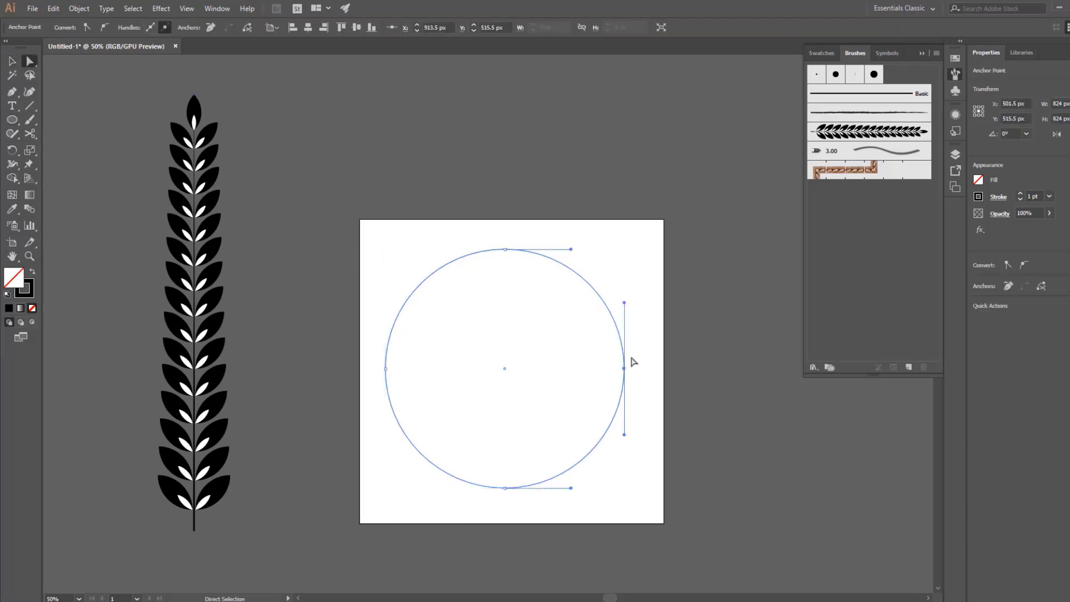
key("BackSpace")
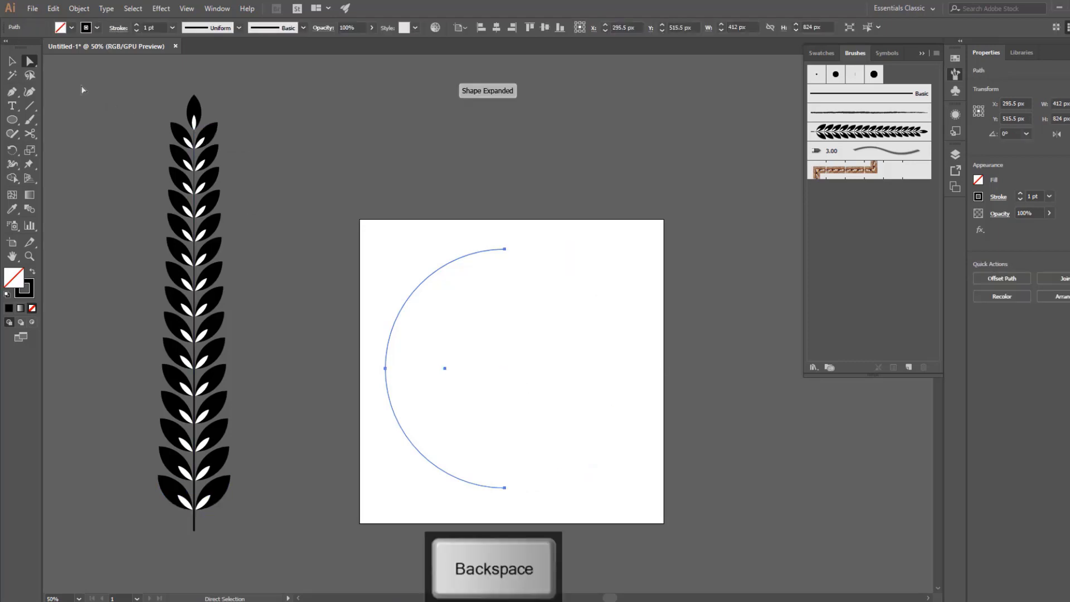
left_click(12, 61)
left_click(416, 346)
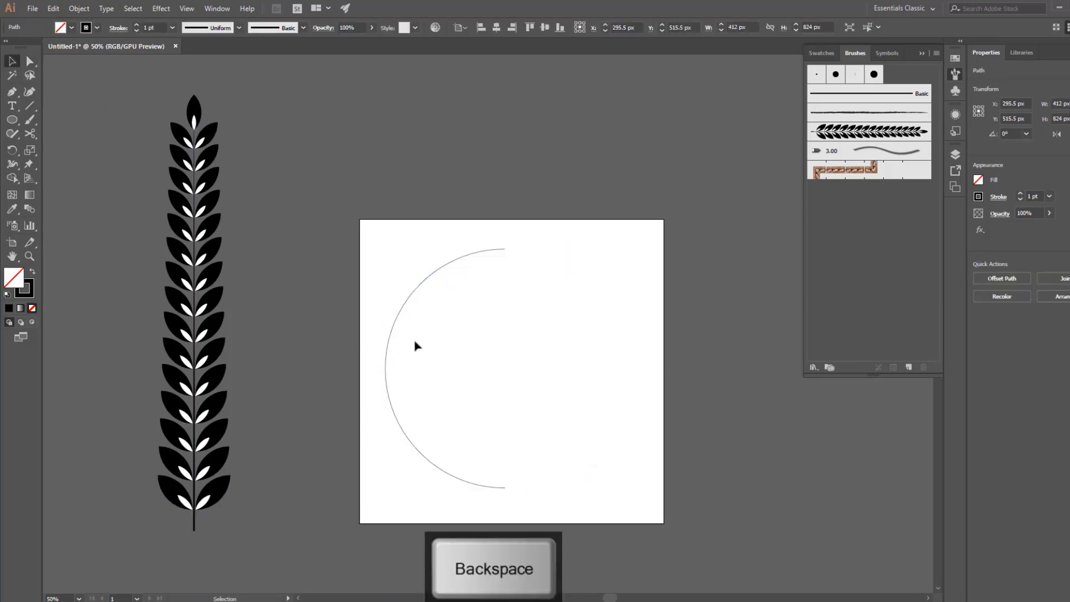
Scale the half-circle arc down to 275 × 550 px, keeping it near the artboard's left edge.
left_click(384, 369)
left_click_drag(385, 370, 404, 369)
left_click(435, 406)
left_click_drag(412, 407, 393, 394)
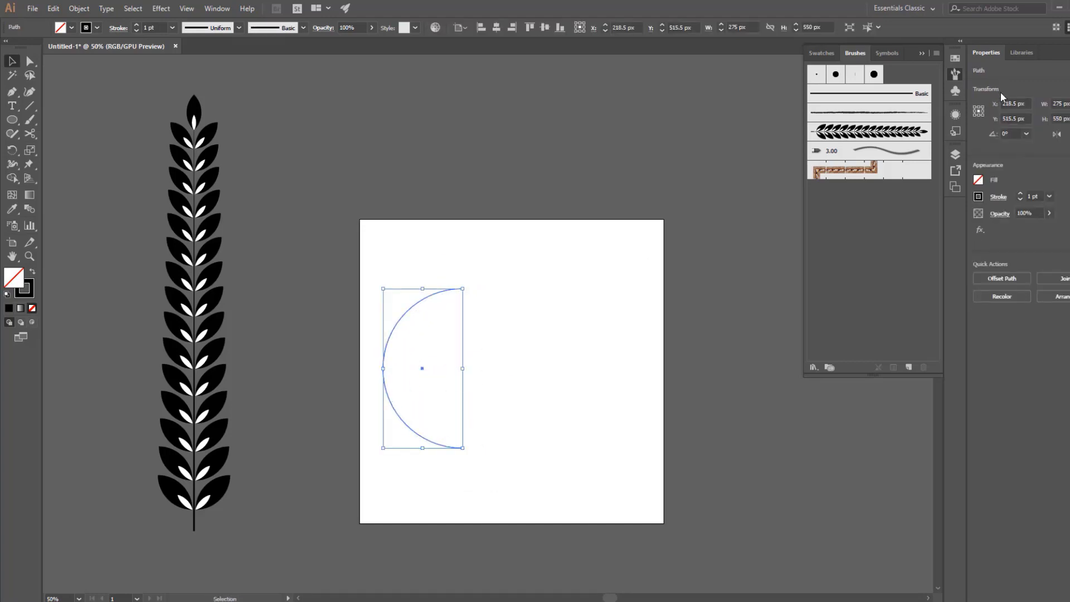
Apply the leaf branch art brush to the arc, set its stroke weight to 0.5 pt, and deselect it.
left_click(864, 134)
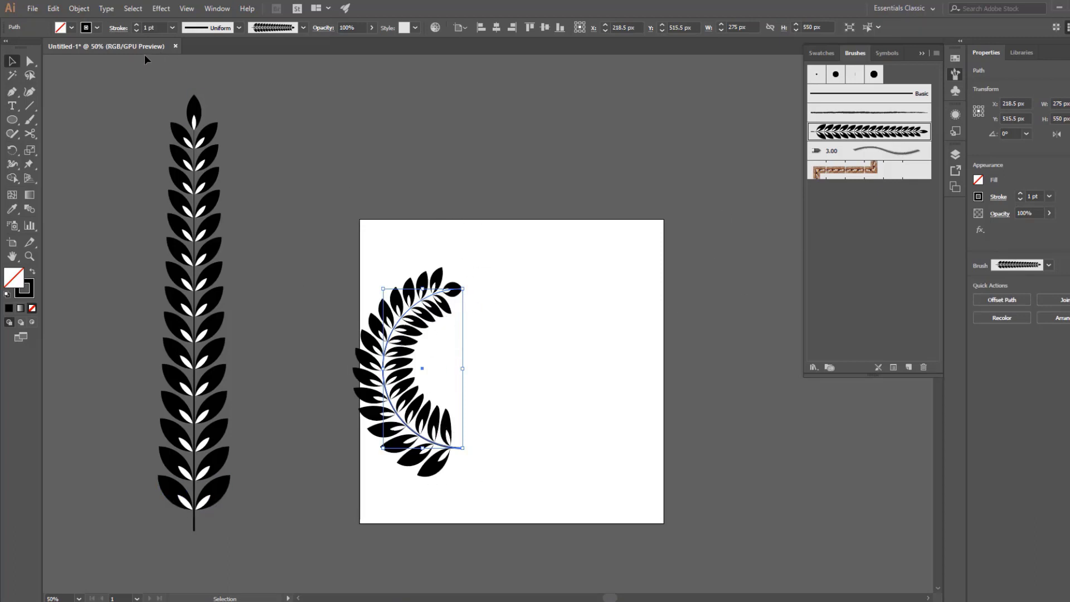
left_click(151, 28)
key("Down")
key("Down")
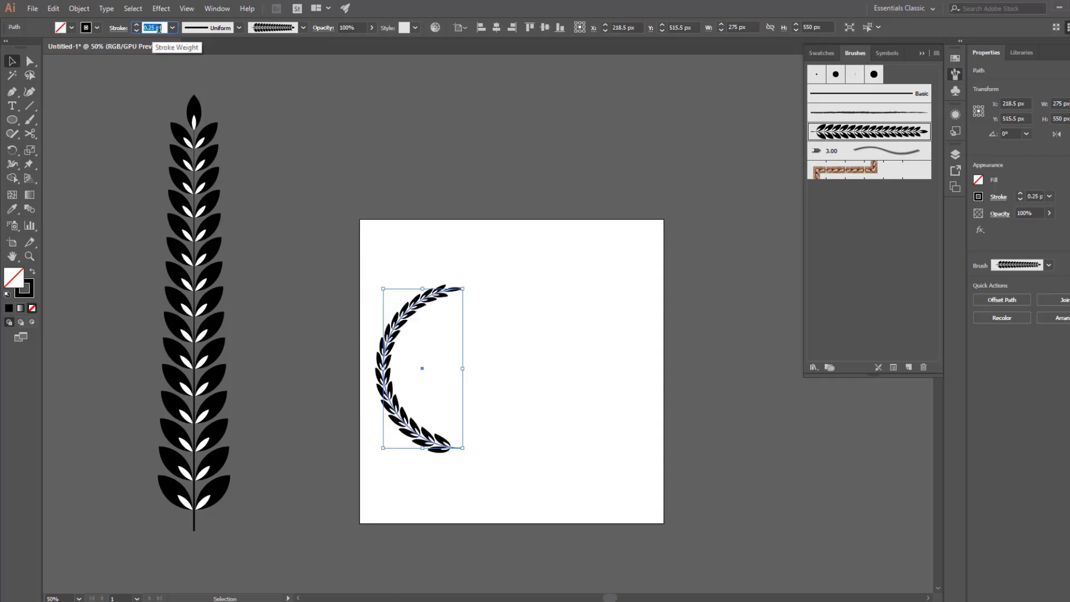
left_click(491, 425)
left_click_drag(506, 406, 482, 360)
left_click(422, 395)
left_click(573, 394)
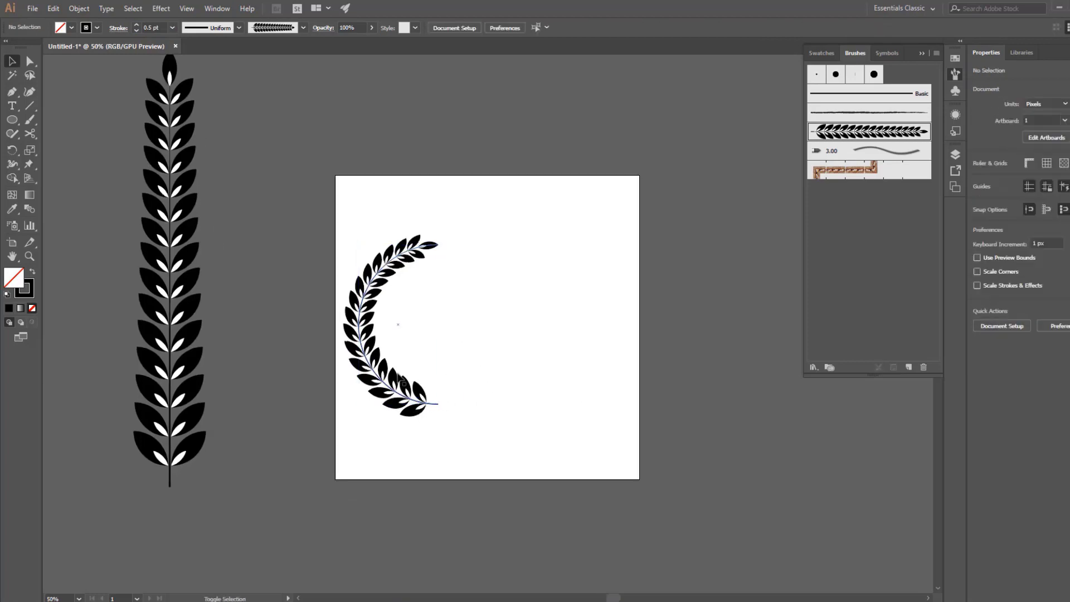
Duplicate the leafy arc to the right, reflect the copy across the vertical axis, and move it closer so the pair spans about 643 px.
left_click_drag(414, 398, 532, 407)
right_click(518, 315)
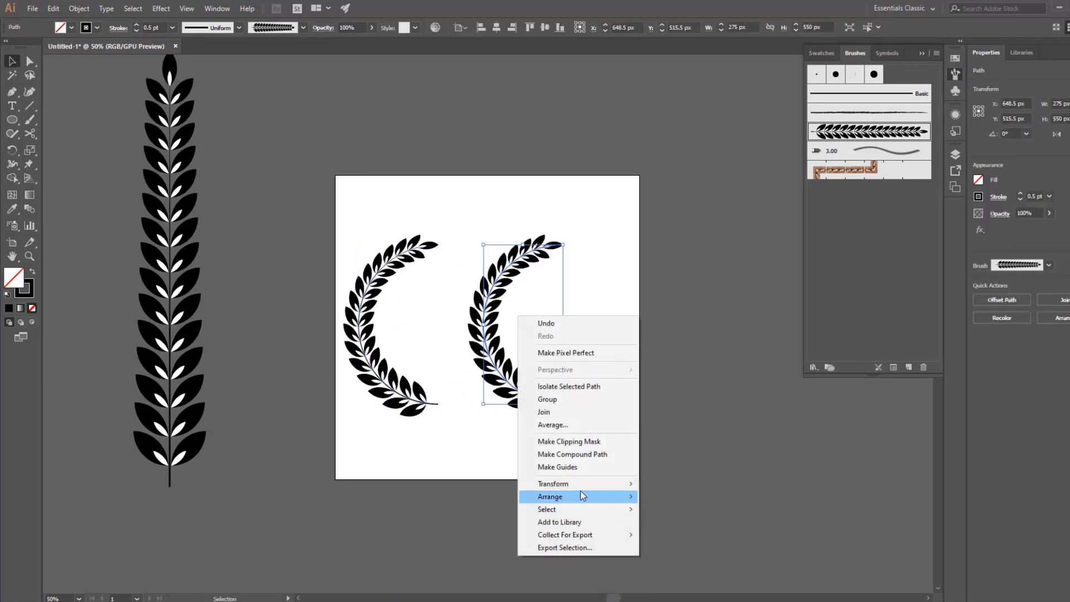
mouse_move(579, 483)
left_click(677, 528)
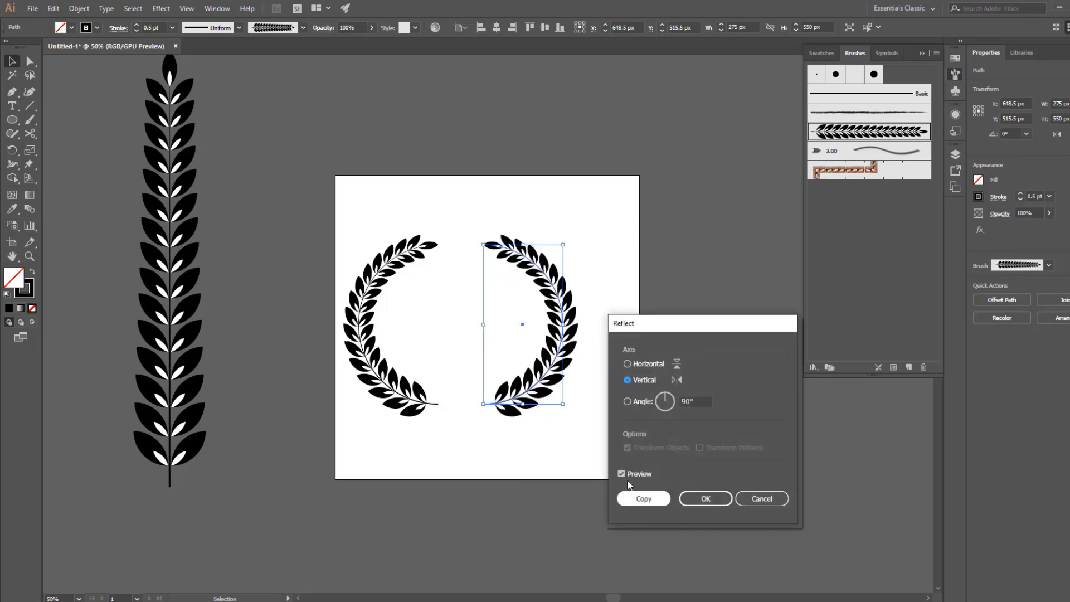
left_click(706, 498)
left_click(521, 318)
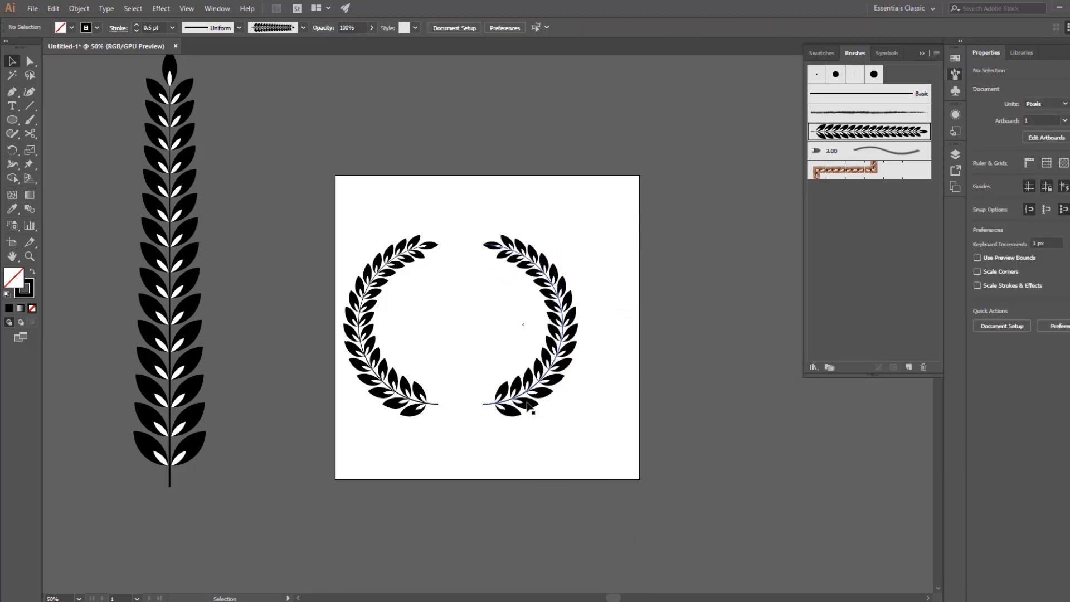
left_click_drag(545, 409, 510, 410)
Group the two leafy arcs into one wreath and centre it horizontally and vertically on the artboard.
left_click_drag(593, 216, 376, 445)
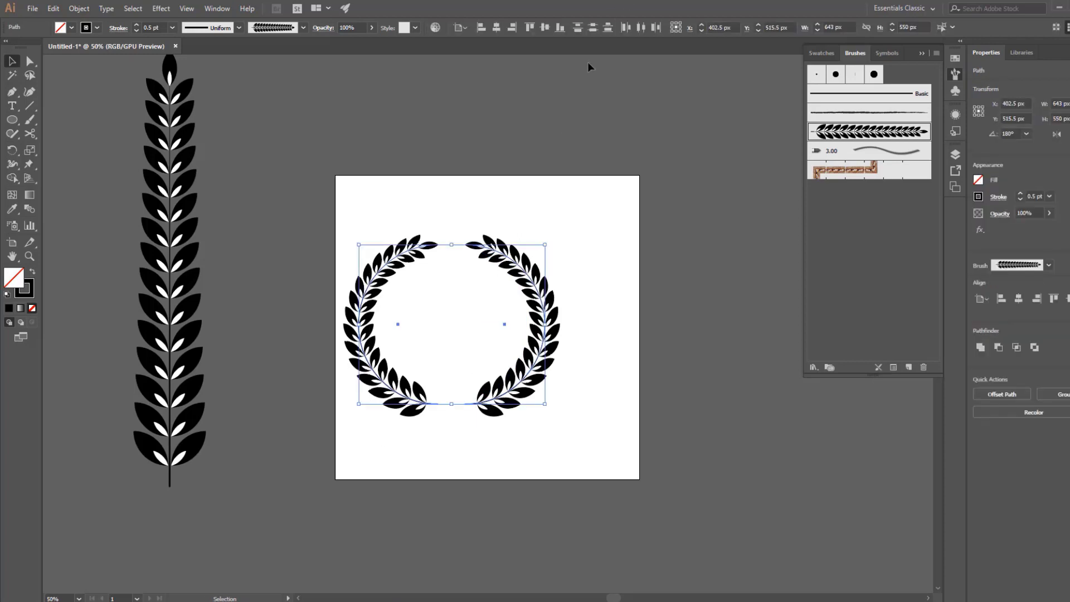
key("ctrl+g")
left_click(496, 27)
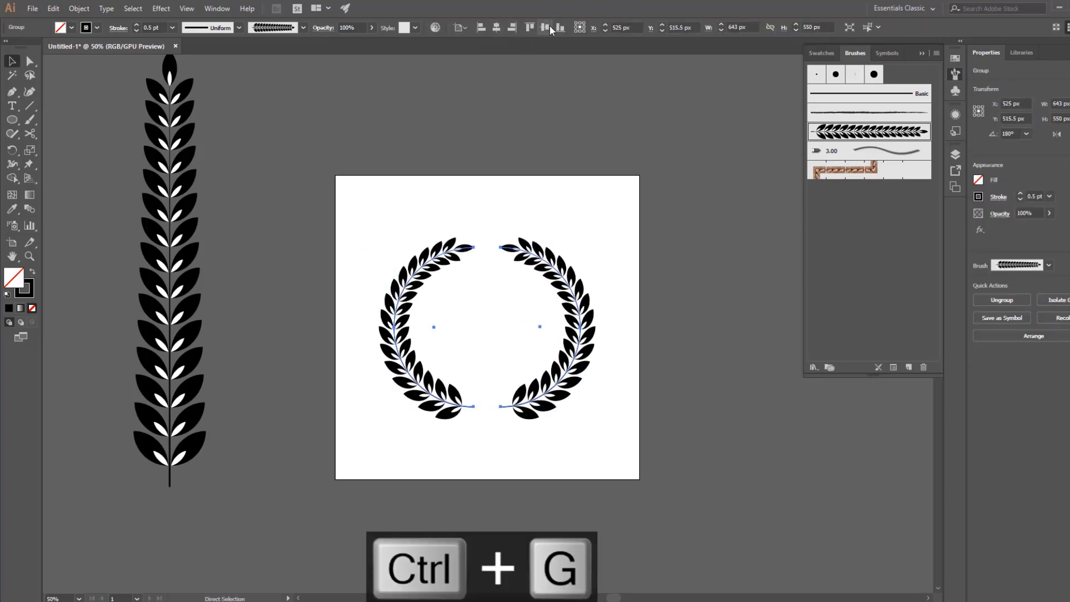
left_click(613, 392)
Scale the wreath down about its centre to about 404 × 346 px and set its stroke weight to 0.25 pt.
key("z")
left_click(558, 395)
left_click_drag(481, 293, 493, 360)
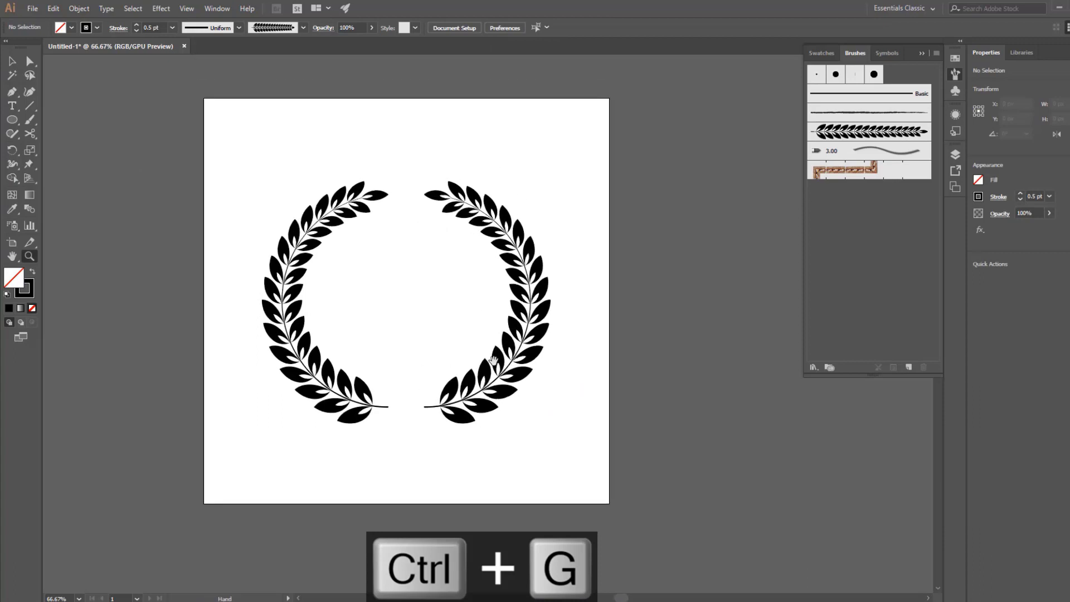
key("ctrl+1")
key("v")
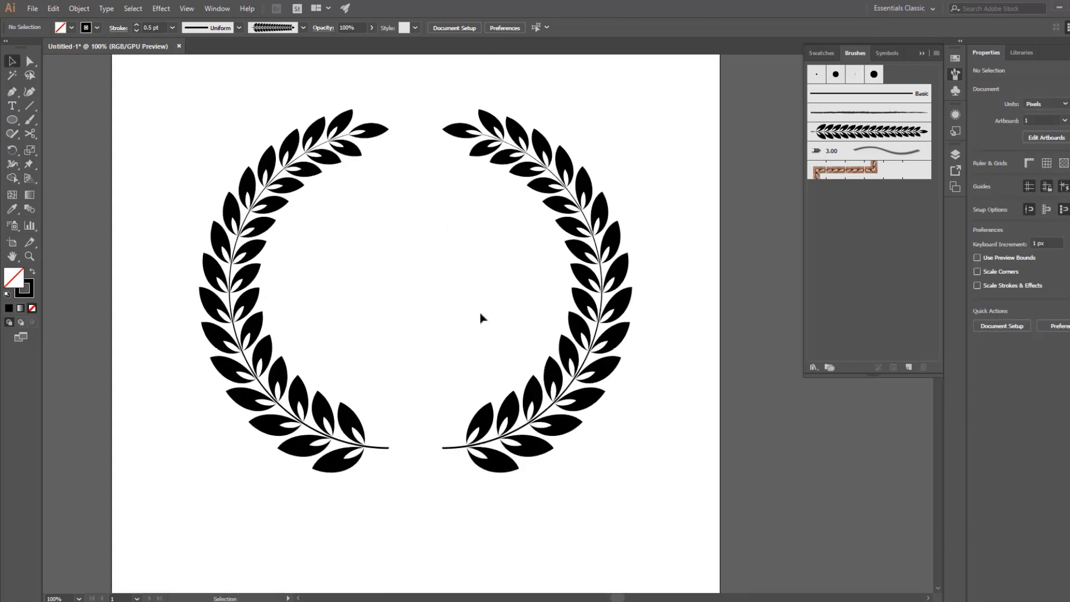
left_click(245, 325)
left_click_drag(229, 289, 302, 295)
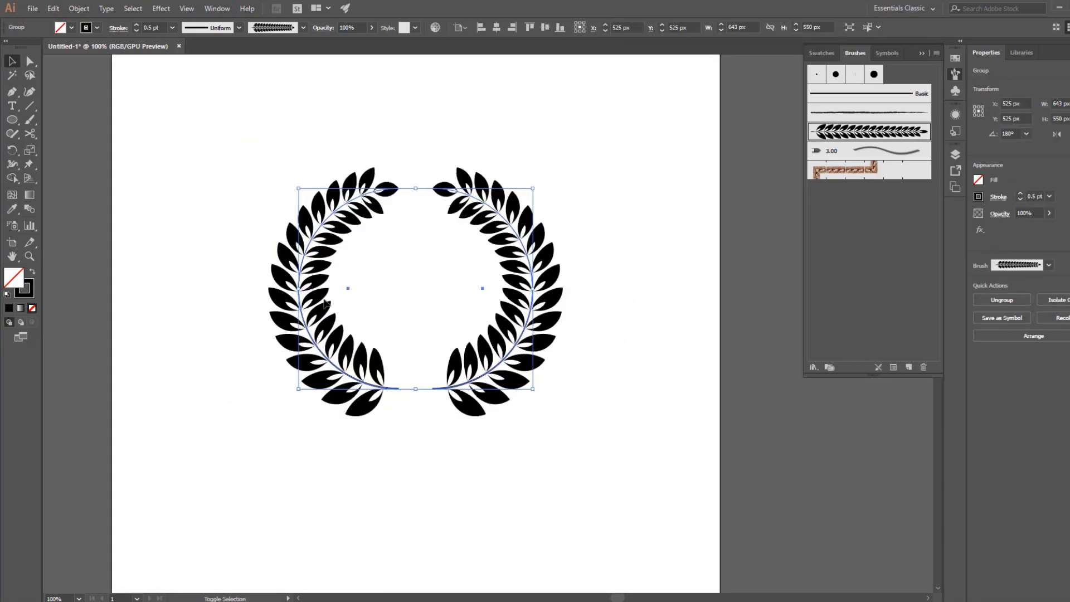
left_click(145, 27)
type("0.25")
key("Return")
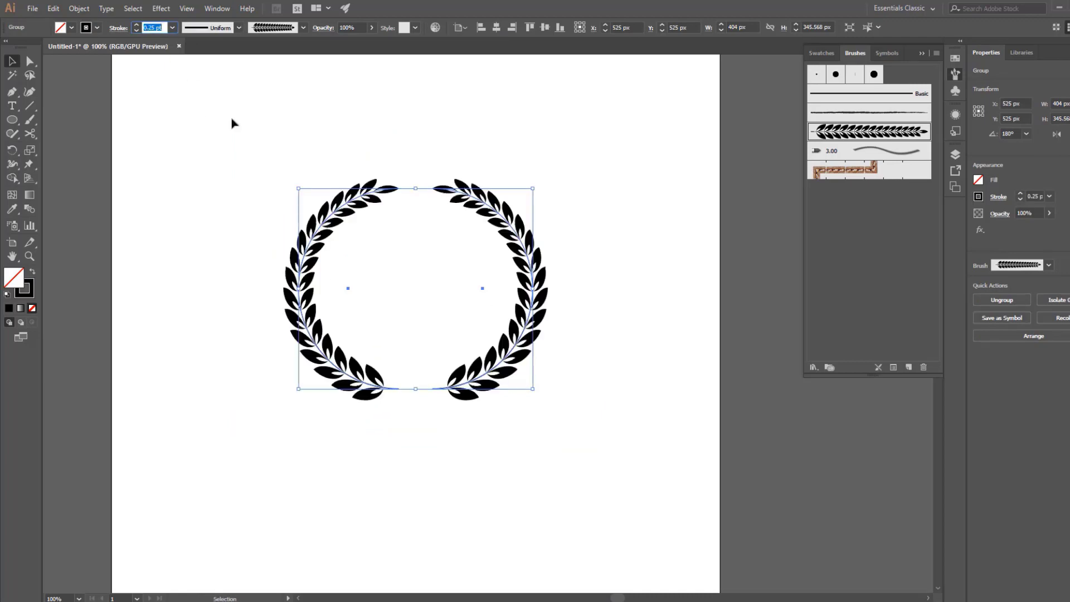
left_click(212, 210)
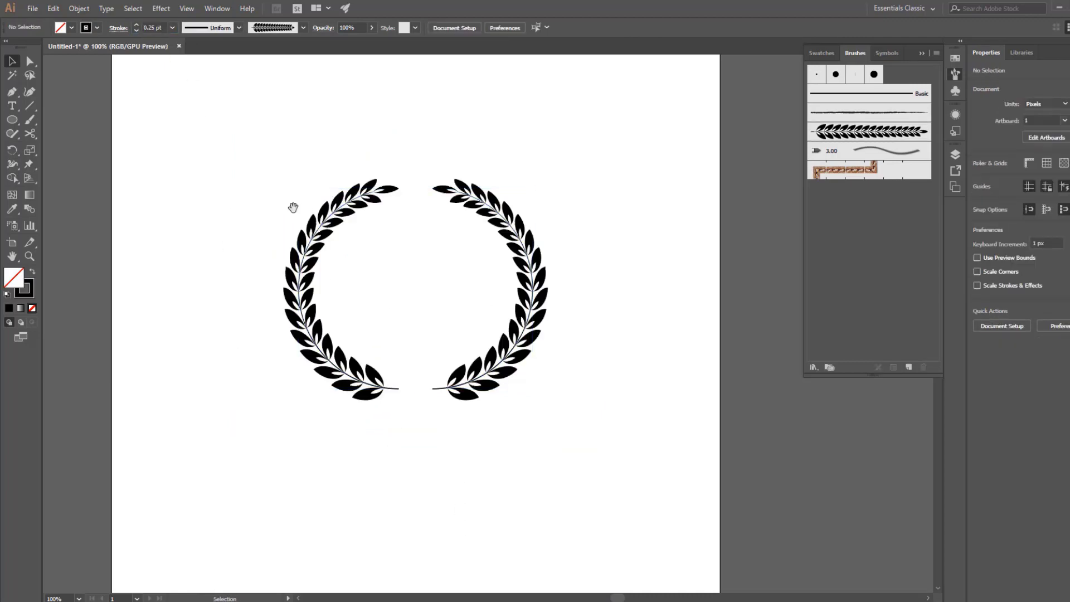
Paint a wavy leaf branch about 630 × 245 px below the wreath with the Paintbrush tool and the leaf art brush.
left_click_drag(289, 205, 335, 129)
key("b")
mouse_move(283, 456)
left_mouse_down()
mouse_move(609, 390)
mouse_move(648, 327)
left_mouse_up()
left_click_drag(317, 210, 368, 406)
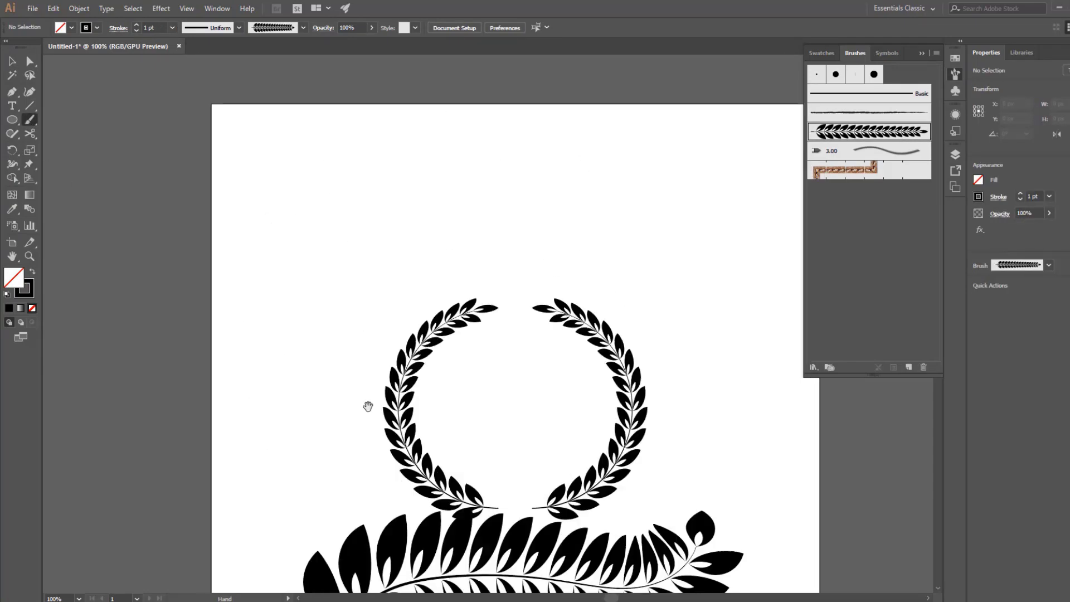
left_click_drag(451, 588, 413, 424)
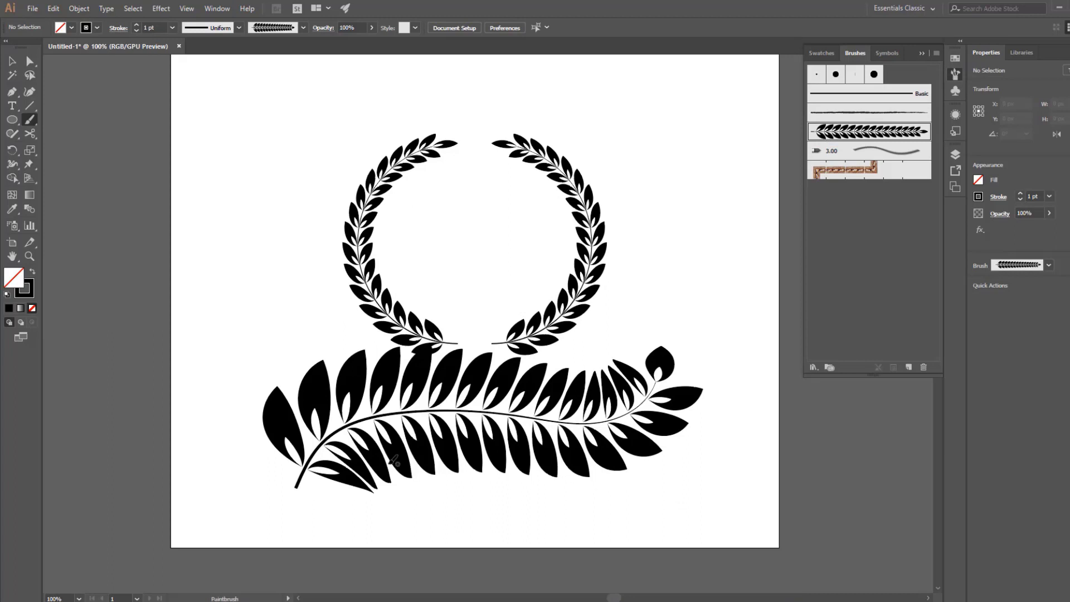
Set the wavy leaf branch's stroke weight to 0.25 pt and deselect it.
key("v")
left_click(408, 410)
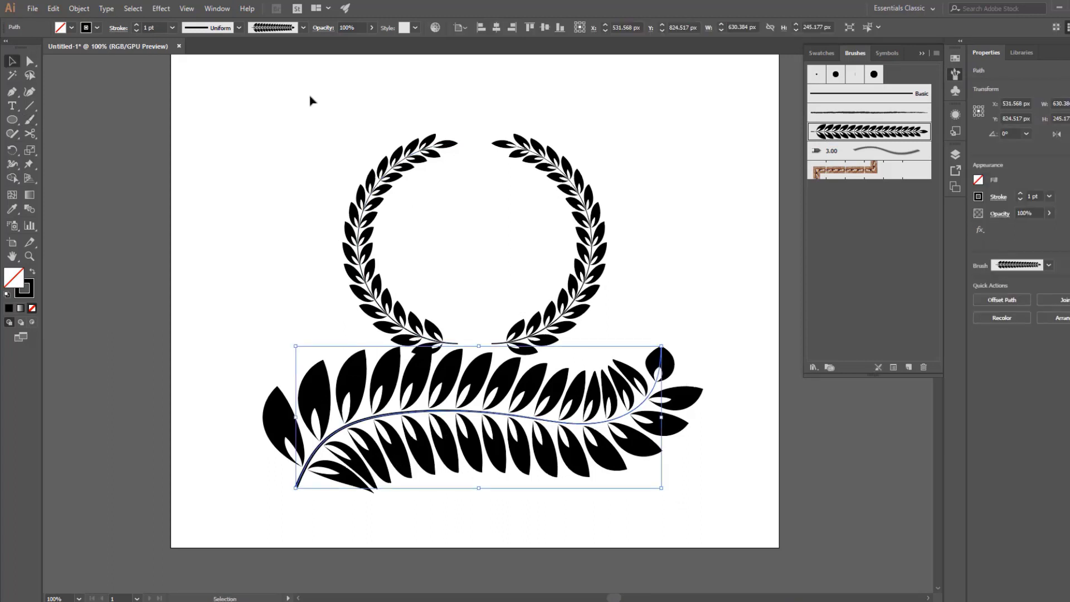
left_click(160, 27)
scroll(161, 27, "down", 3)
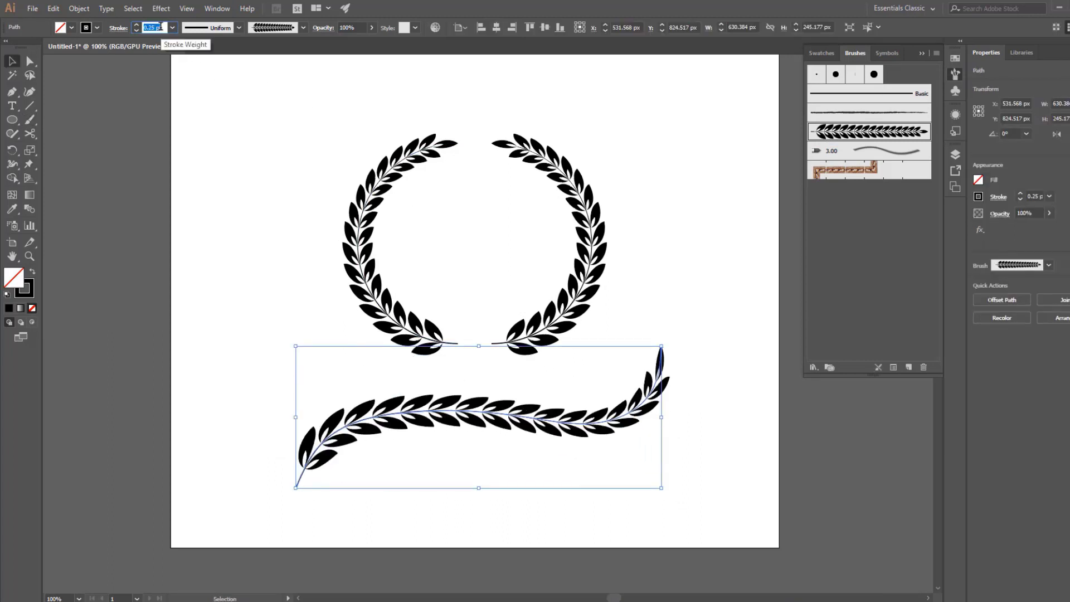
left_click(444, 550)
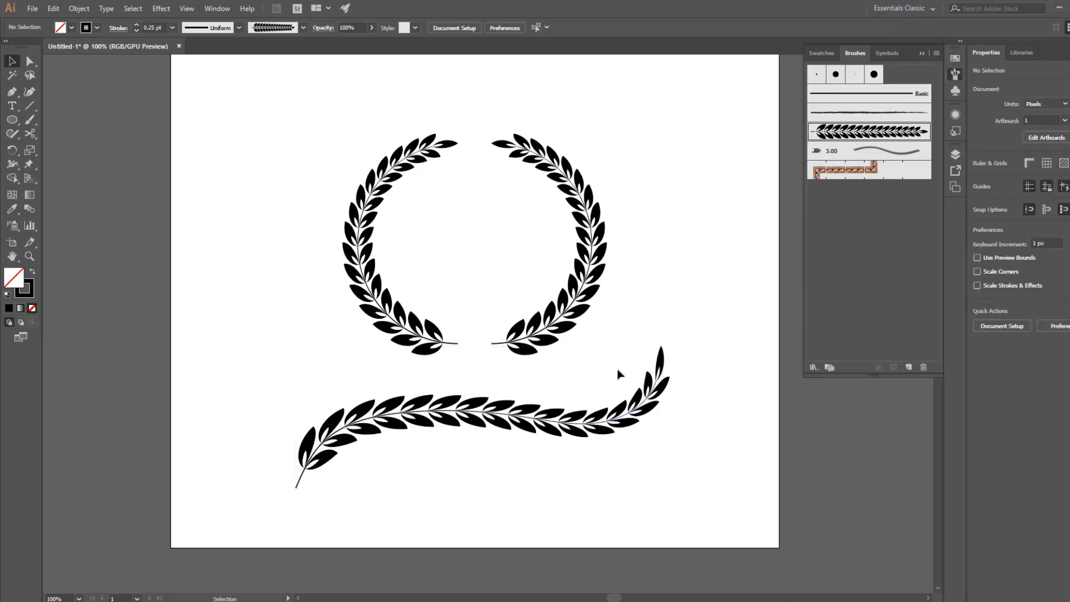
left_click_drag(541, 393, 572, 540)
left_click_drag(359, 340, 422, 272)
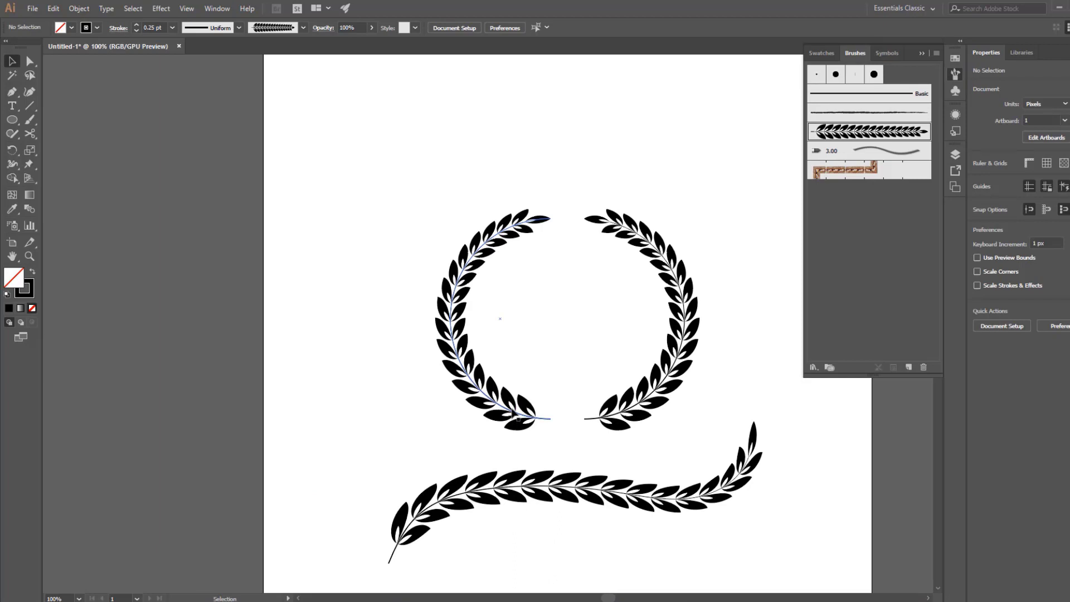
left_click_drag(504, 362, 457, 348)
left_click(413, 340)
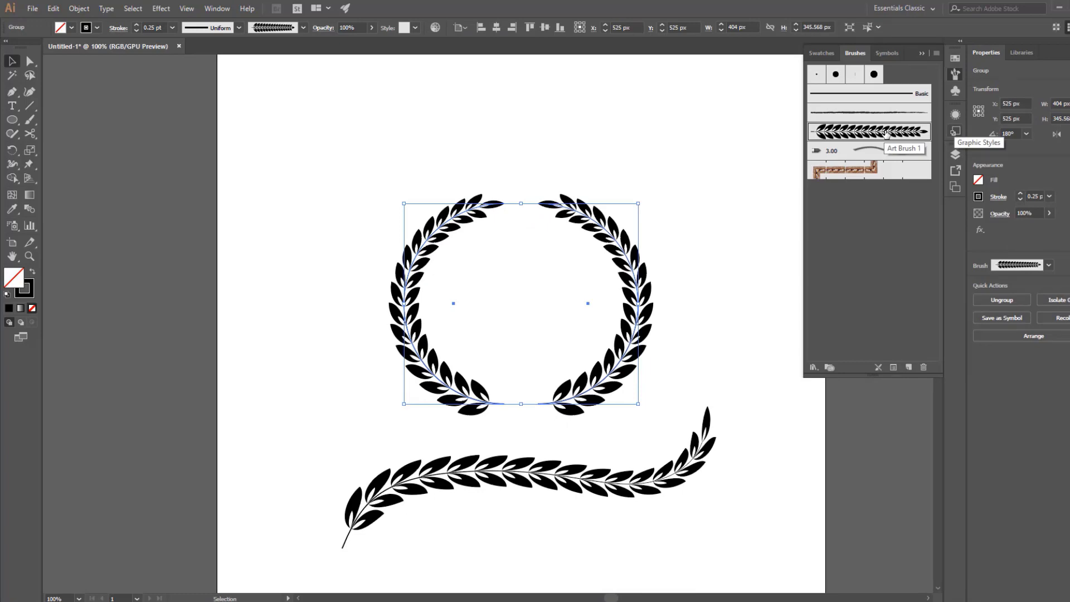
left_click_drag(516, 231, 531, 324)
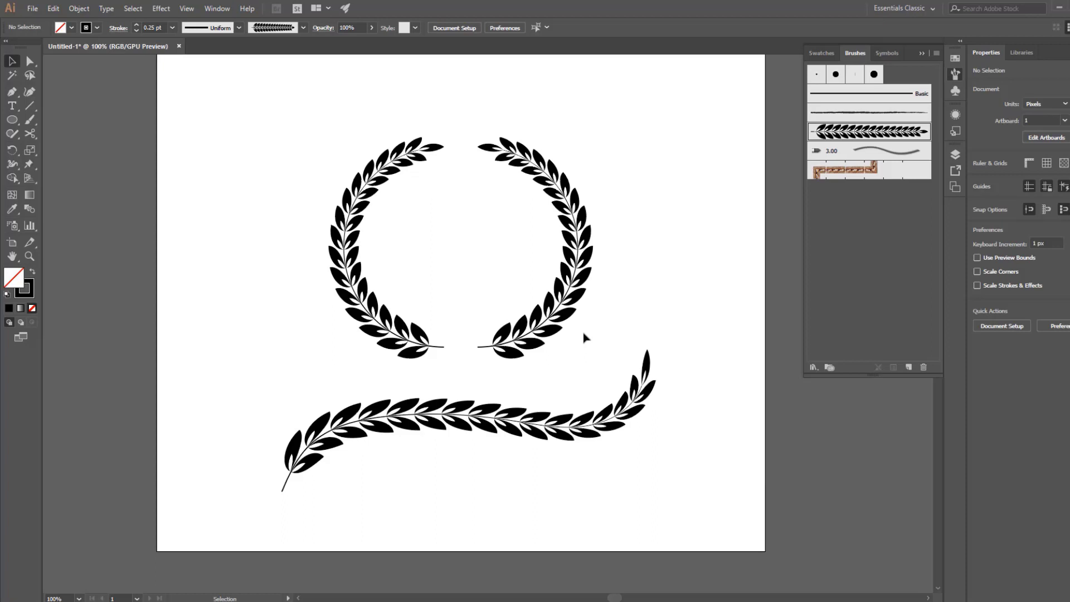
left_click_drag(564, 377, 558, 433)
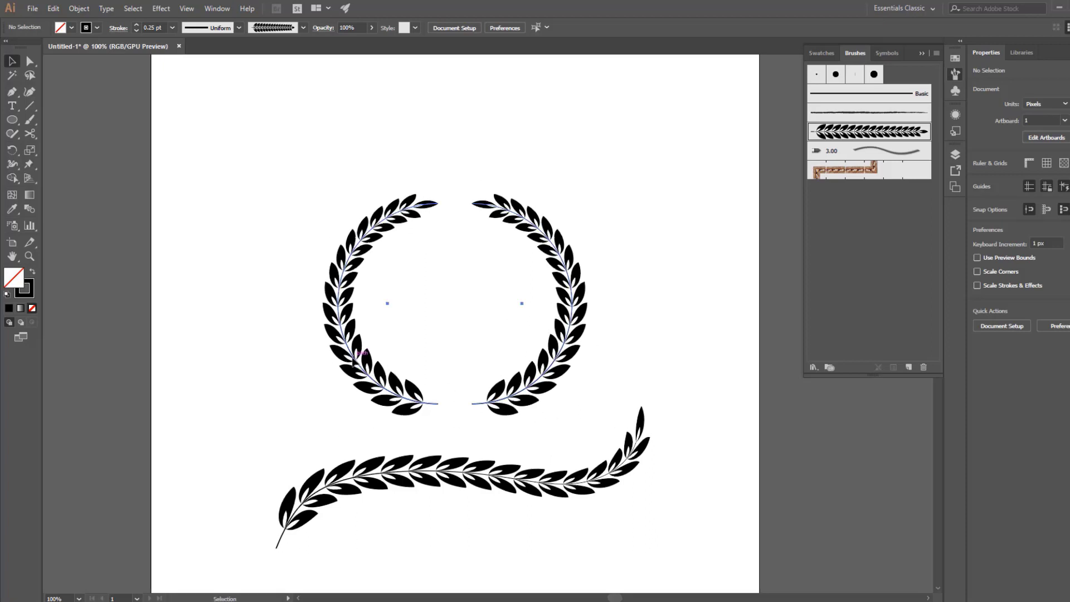
Expand the wreath's appearance into shapes and scale the expanded wreath down about its centre.
left_click(355, 356)
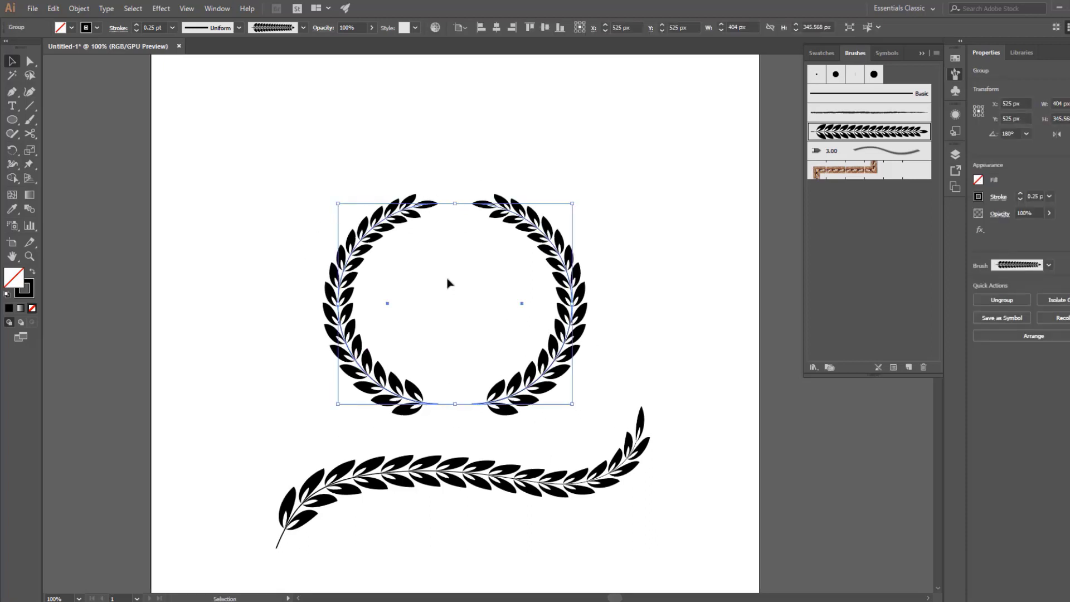
left_click(82, 9)
left_click(119, 149)
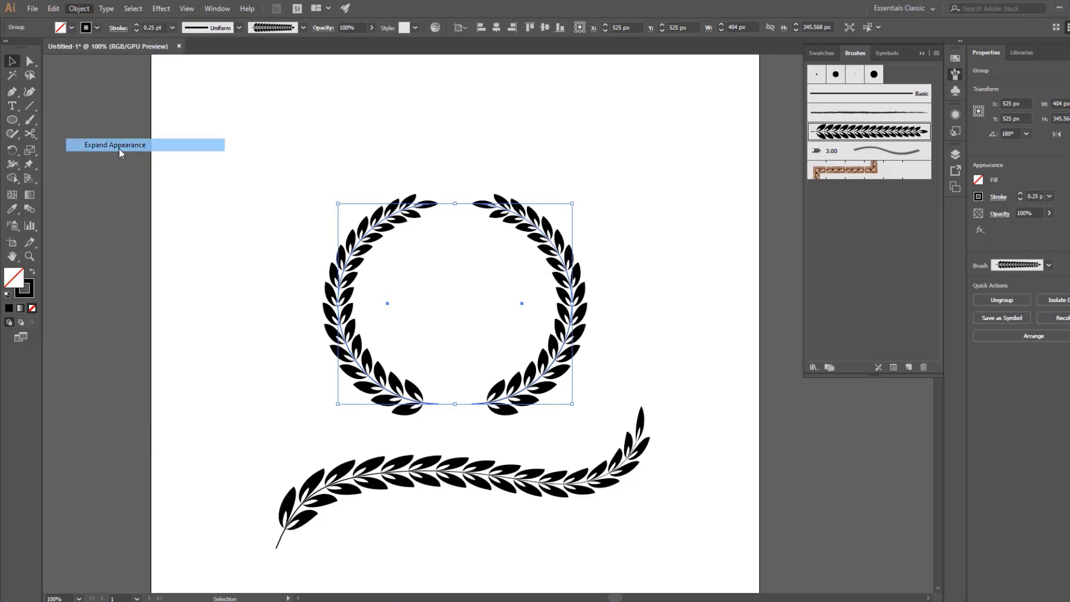
left_click(245, 316)
left_click(365, 348)
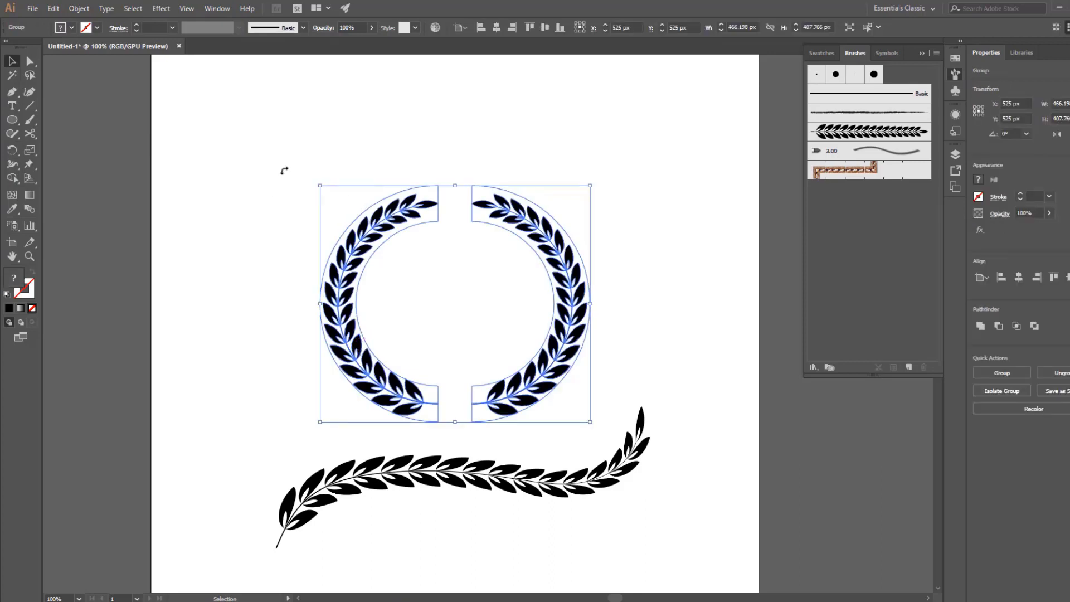
left_click_drag(320, 185, 423, 246)
left_click(520, 330)
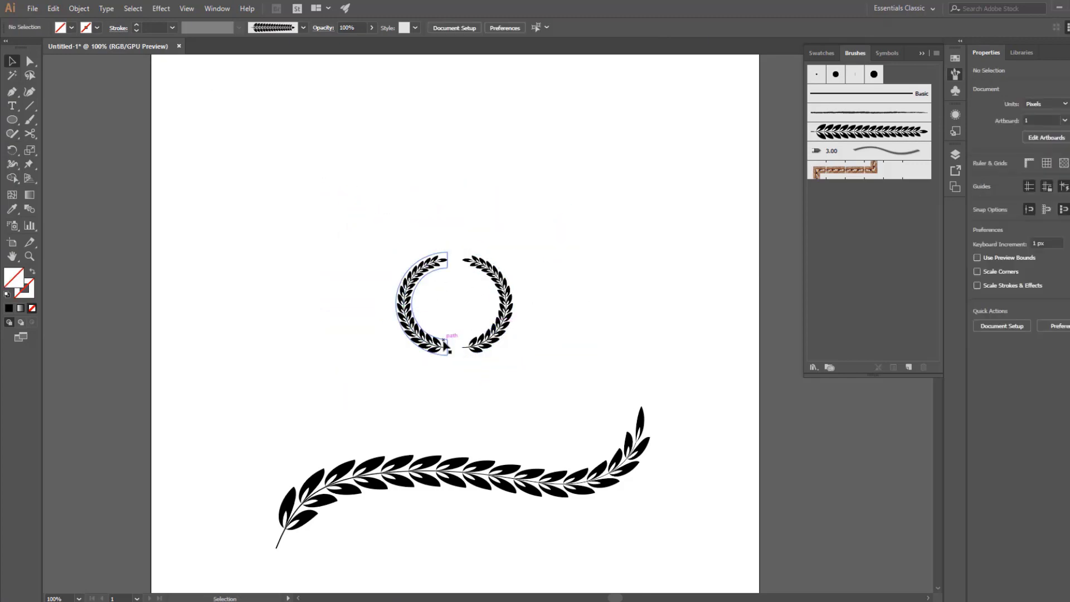
Undo the wreath's scaling and its appearance expansion.
key("a")
key("ctrl+z")
key("ctrl+z")
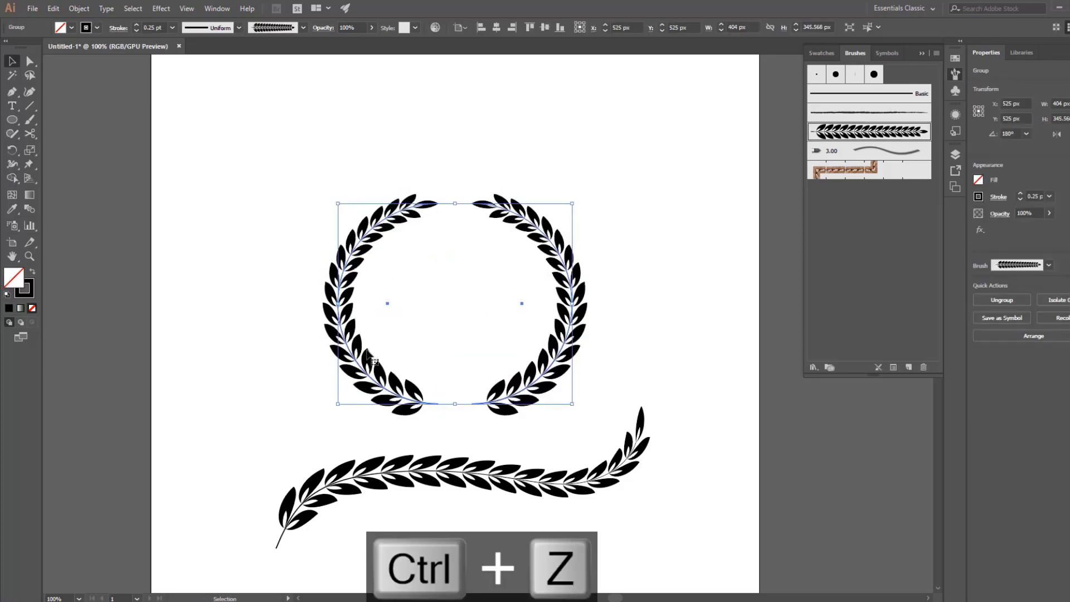
Scale the unexpanded wreath about its centre, first down to 160 px wide and finally up to about 484 × 414 px.
left_click_drag(341, 206, 410, 263)
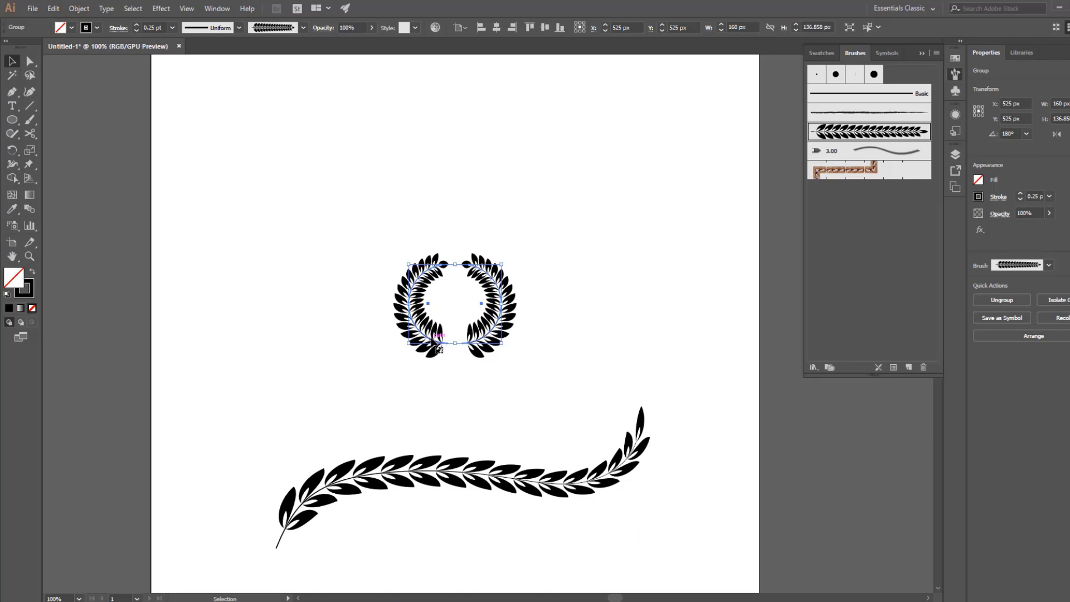
left_click_drag(503, 346, 597, 474)
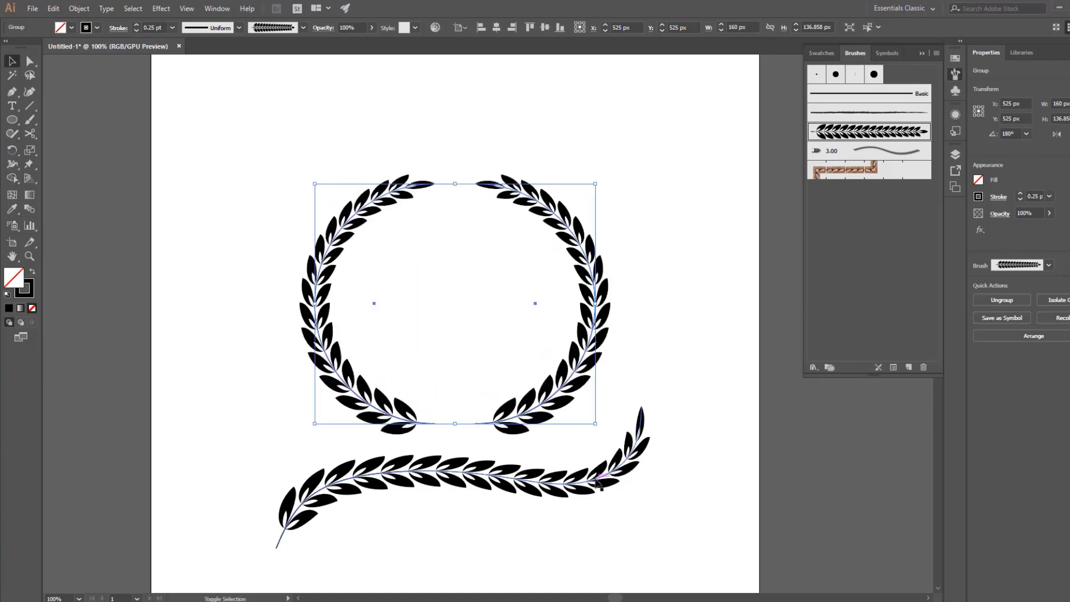
left_click(645, 317)
Move the wavy leaf branch to the right below the wreath so its tip extends past the artboard's right edge.
left_click_drag(650, 428, 625, 353)
left_click_drag(478, 405, 618, 416)
left_click(587, 447)
left_click_drag(584, 443, 597, 527)
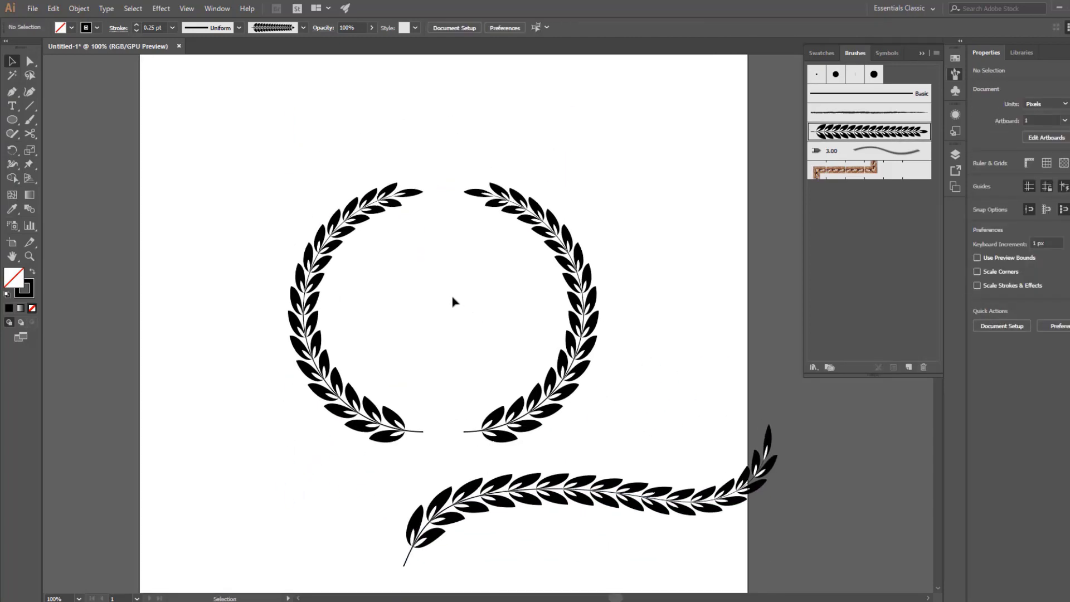